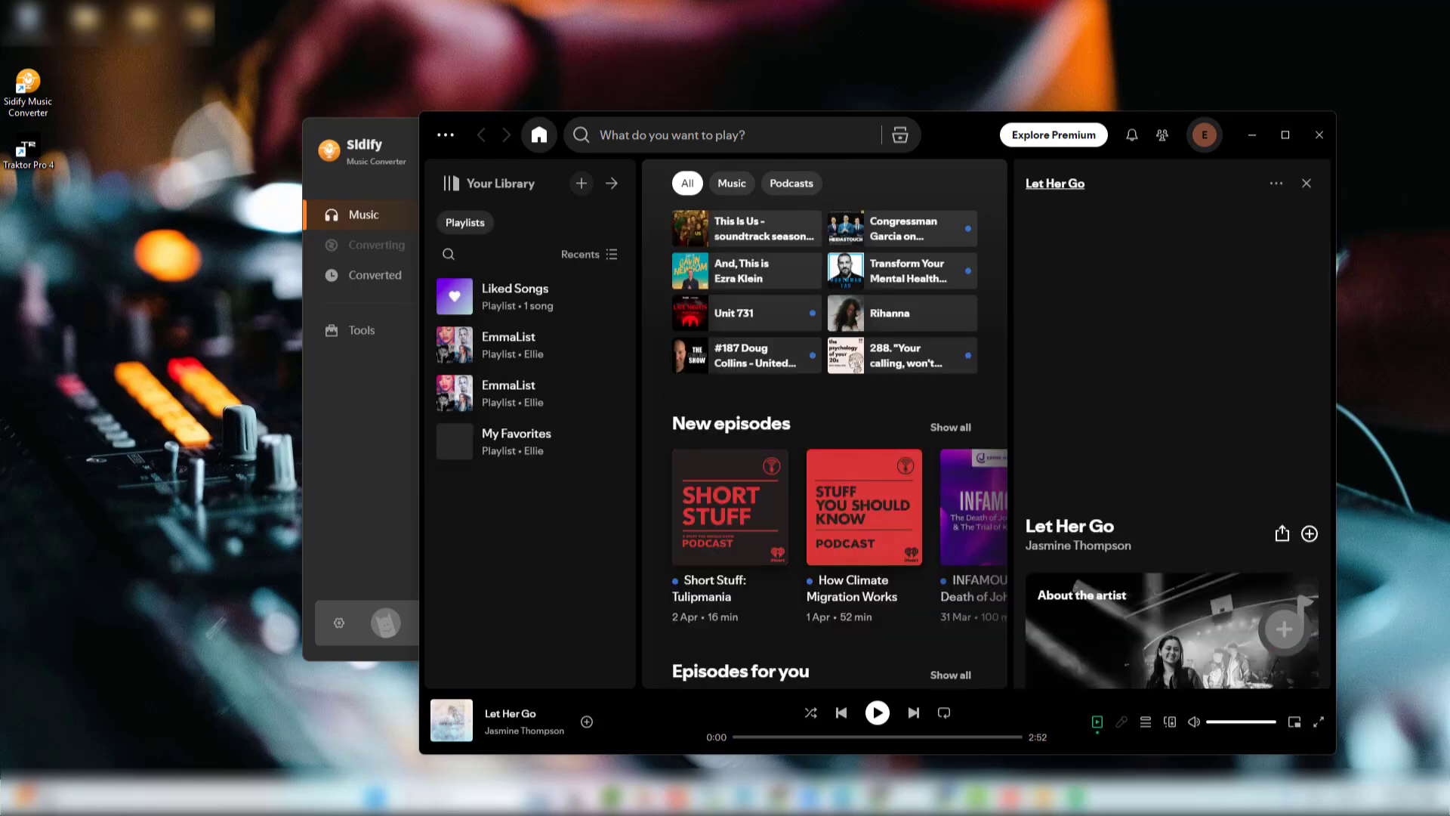
Step: Tidy the Spotify home view and bring the Sidify converter window forward beside it
{"action": "left_click", "coordinate": [733, 183]}
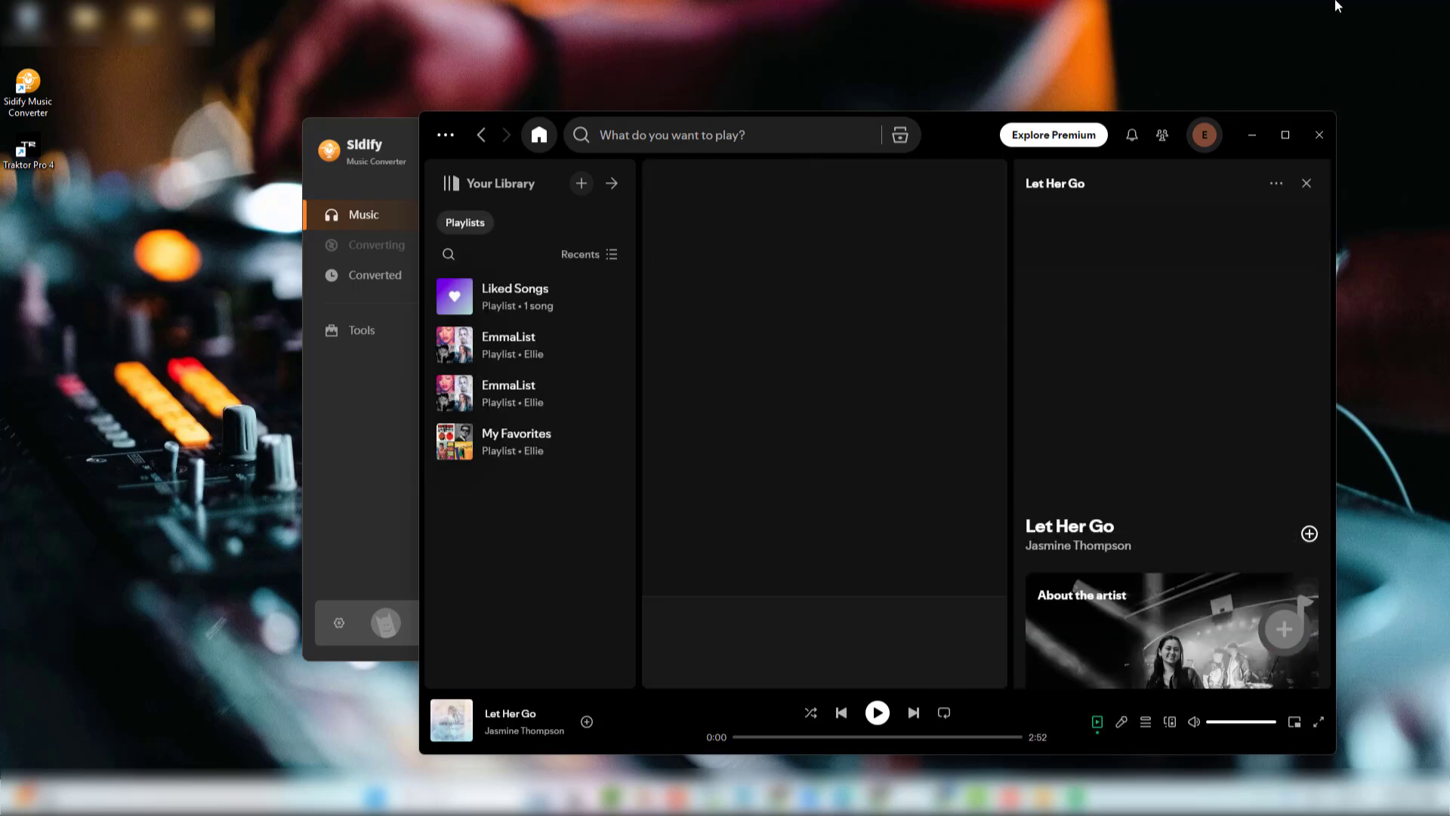
{"action": "left_click", "coordinate": [1306, 183]}
{"action": "left_click_drag", "start_coordinate": [1124, 119], "coordinate": [1222, 61]}
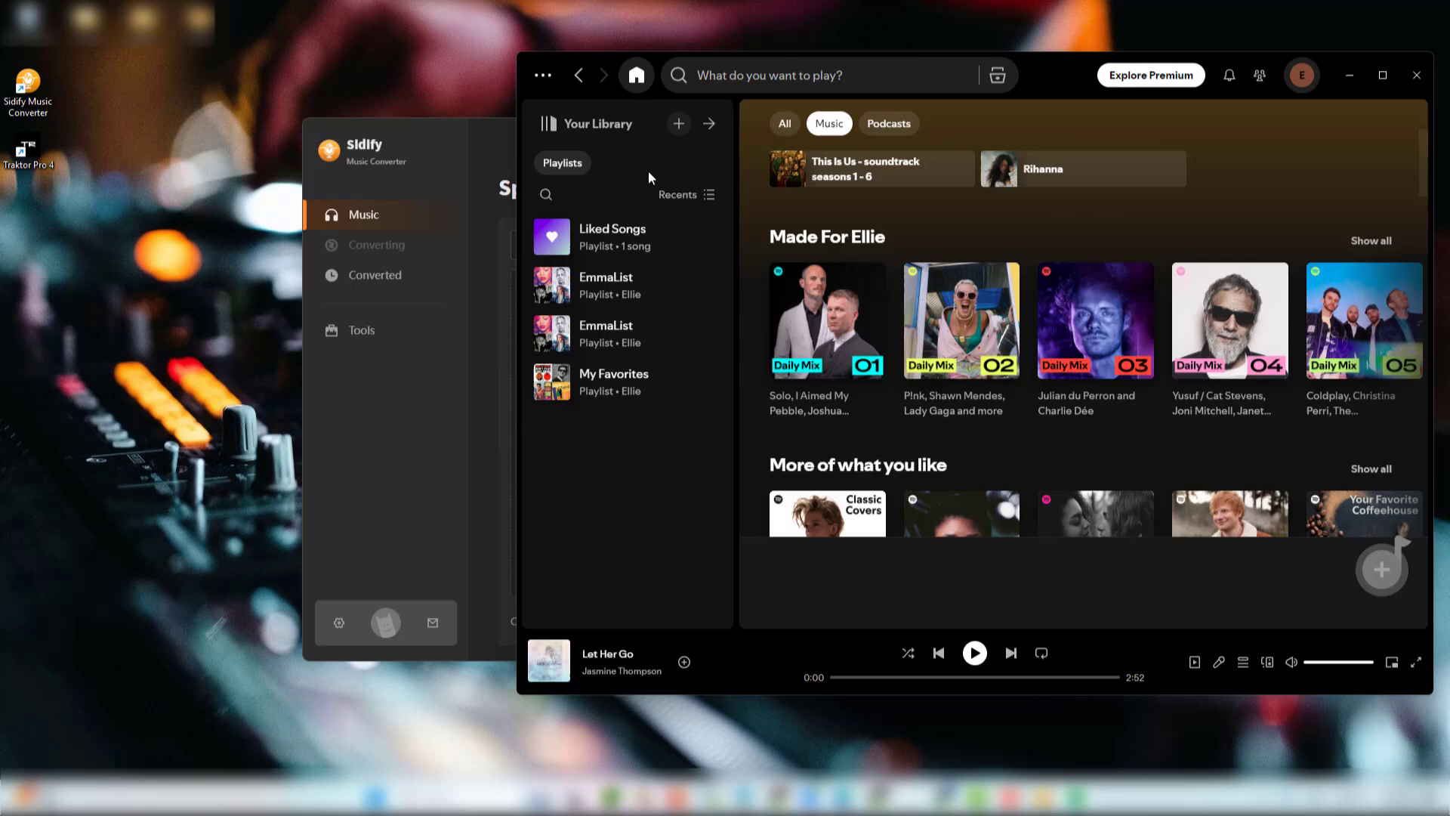
{"action": "left_click", "coordinate": [667, 147]}
{"action": "left_click_drag", "start_coordinate": [699, 148], "coordinate": [477, 125]}
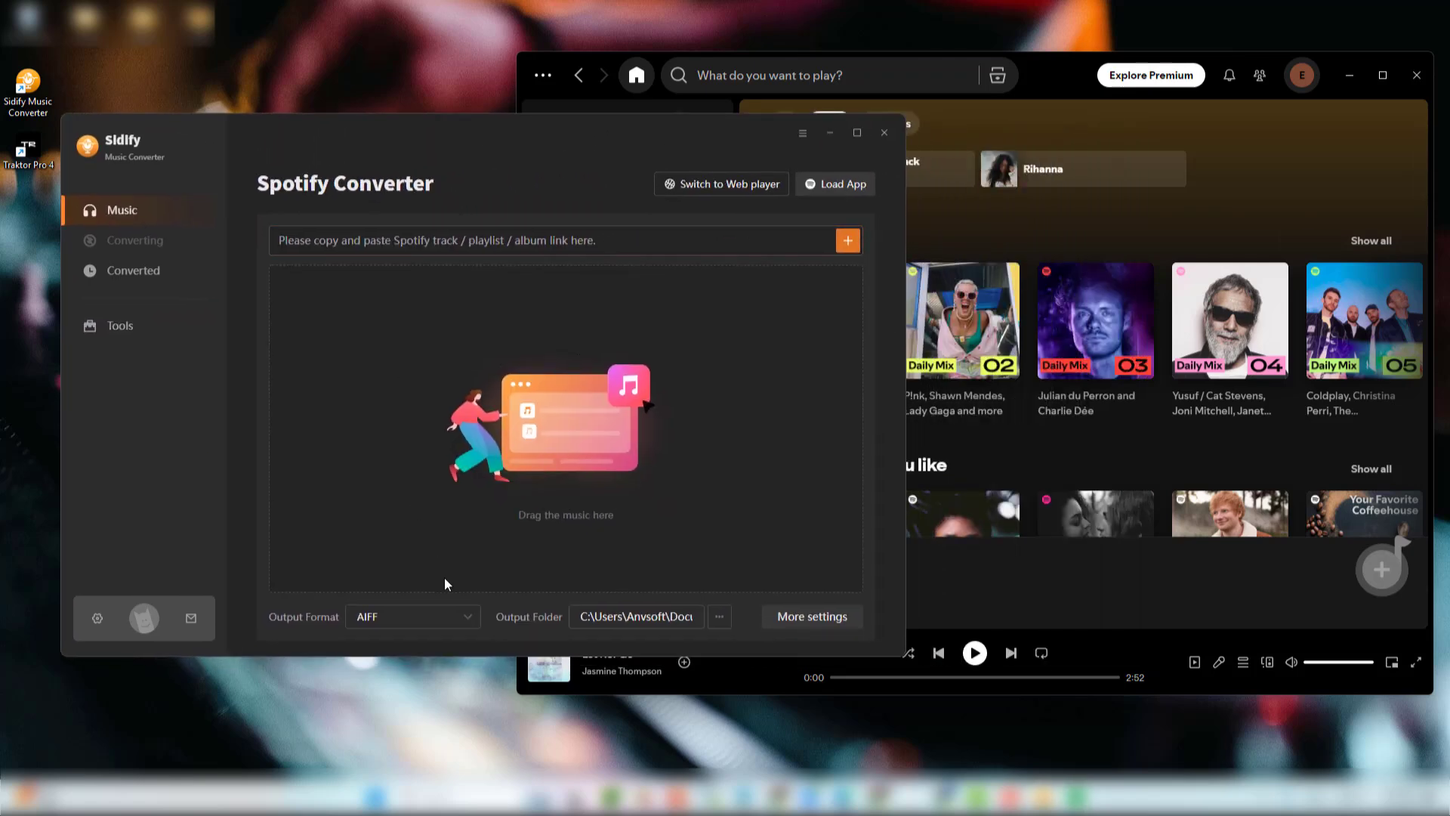
Step: Set the output format to MP3 and the output folder to Documents\Sidify Music Converter\Traktor DJ
{"action": "left_click", "coordinate": [460, 620]}
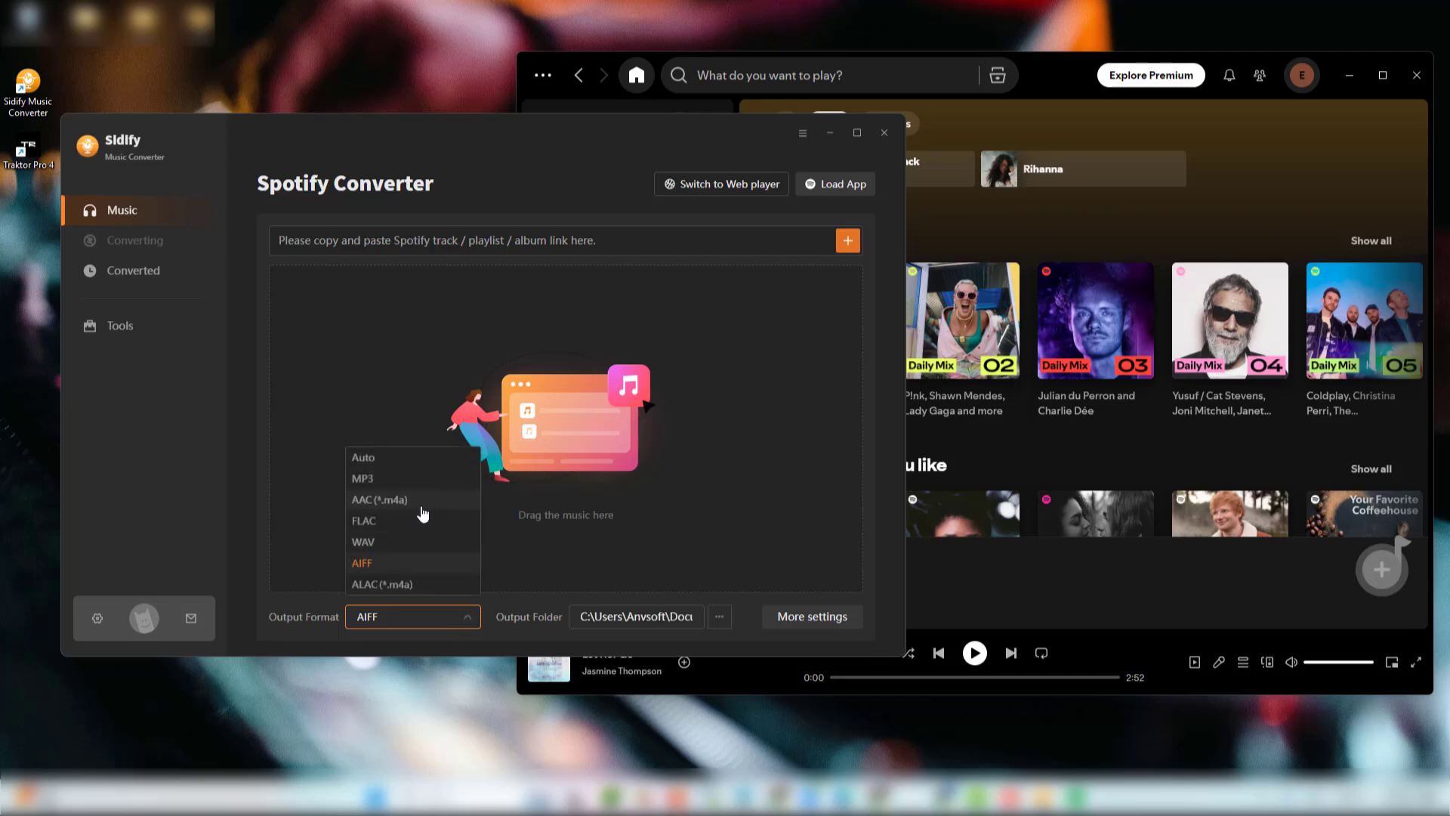
{"action": "left_click", "coordinate": [396, 482]}
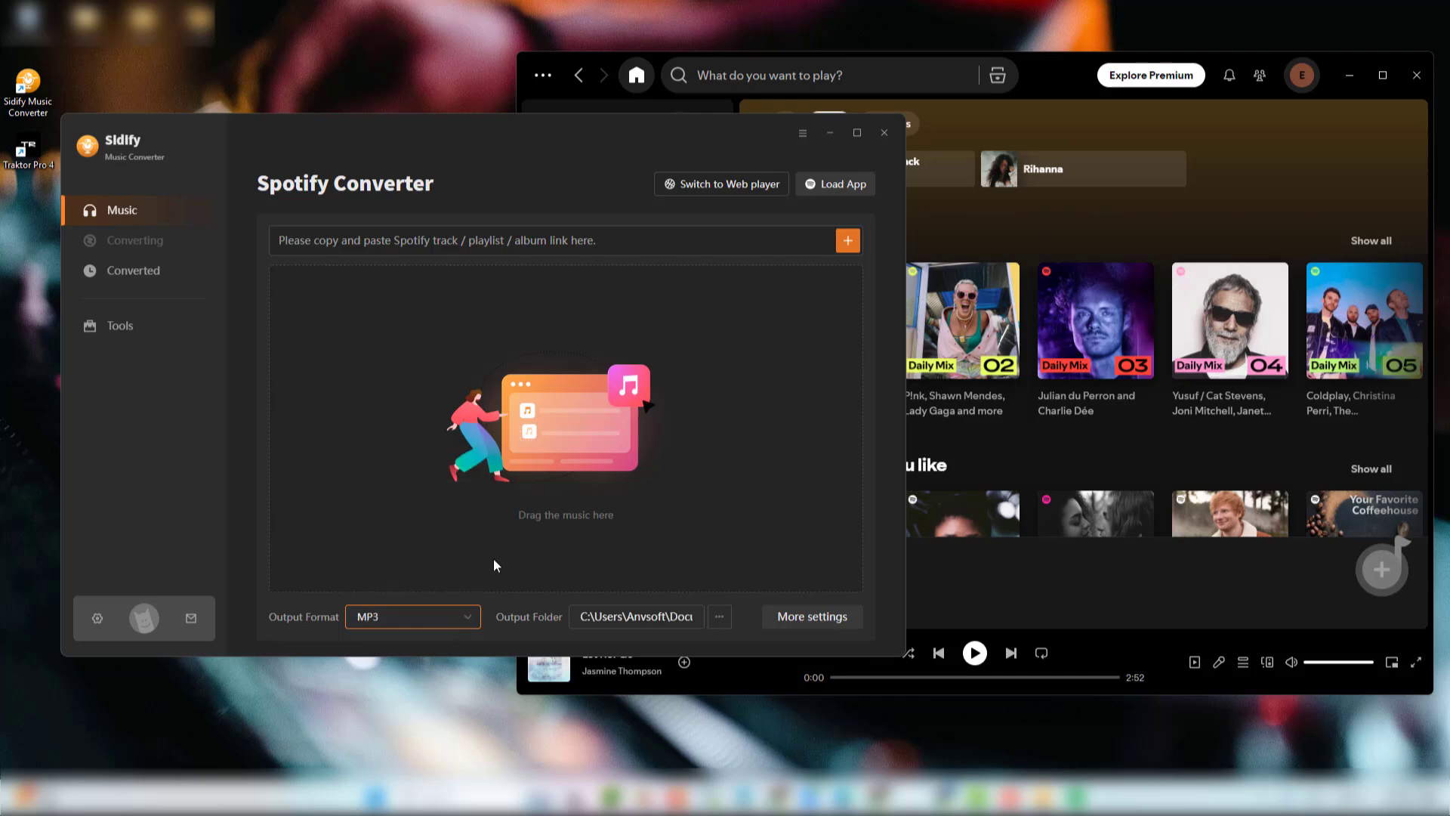
{"action": "left_click", "coordinate": [720, 617]}
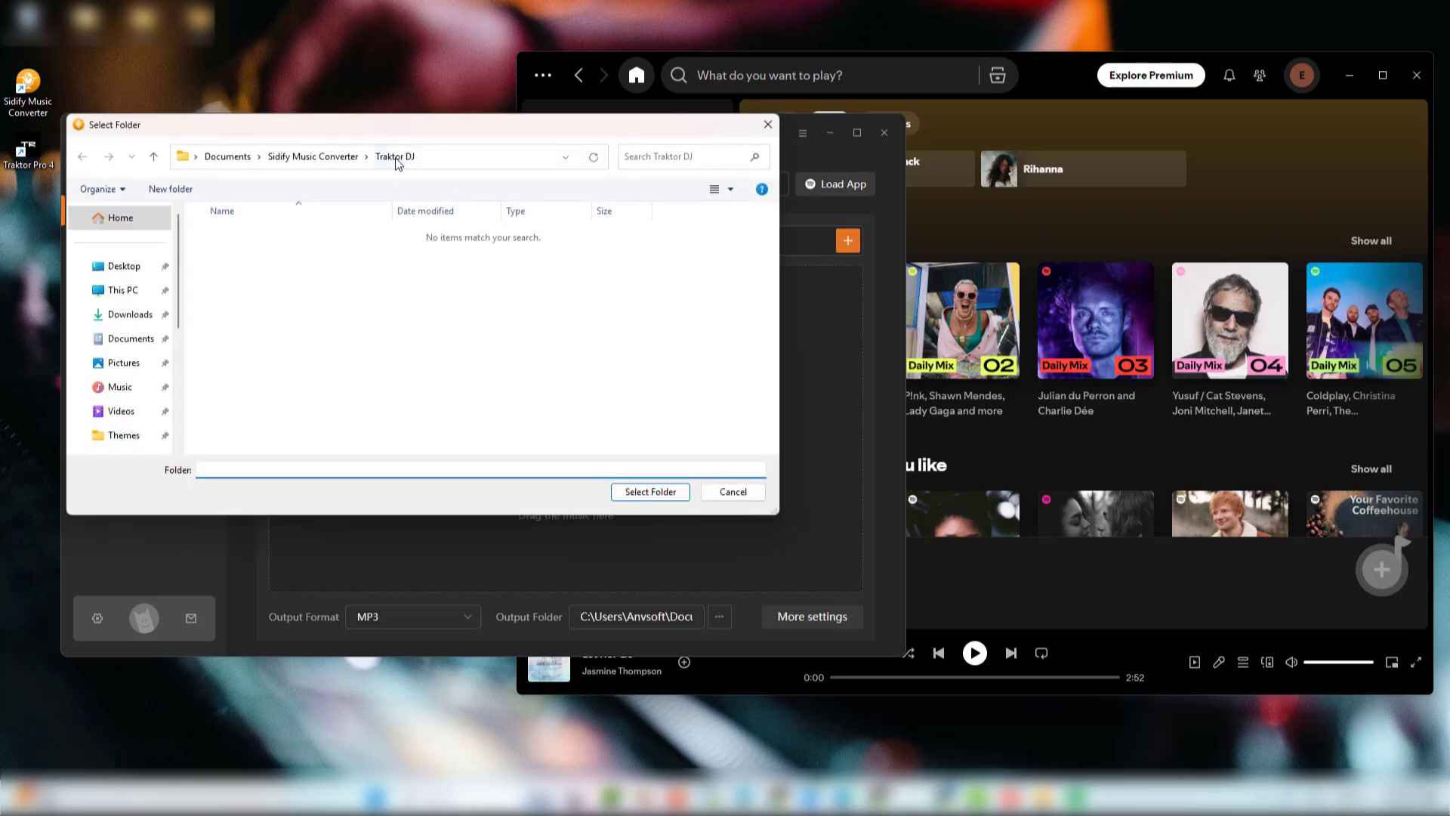
{"action": "left_click", "coordinate": [648, 495]}
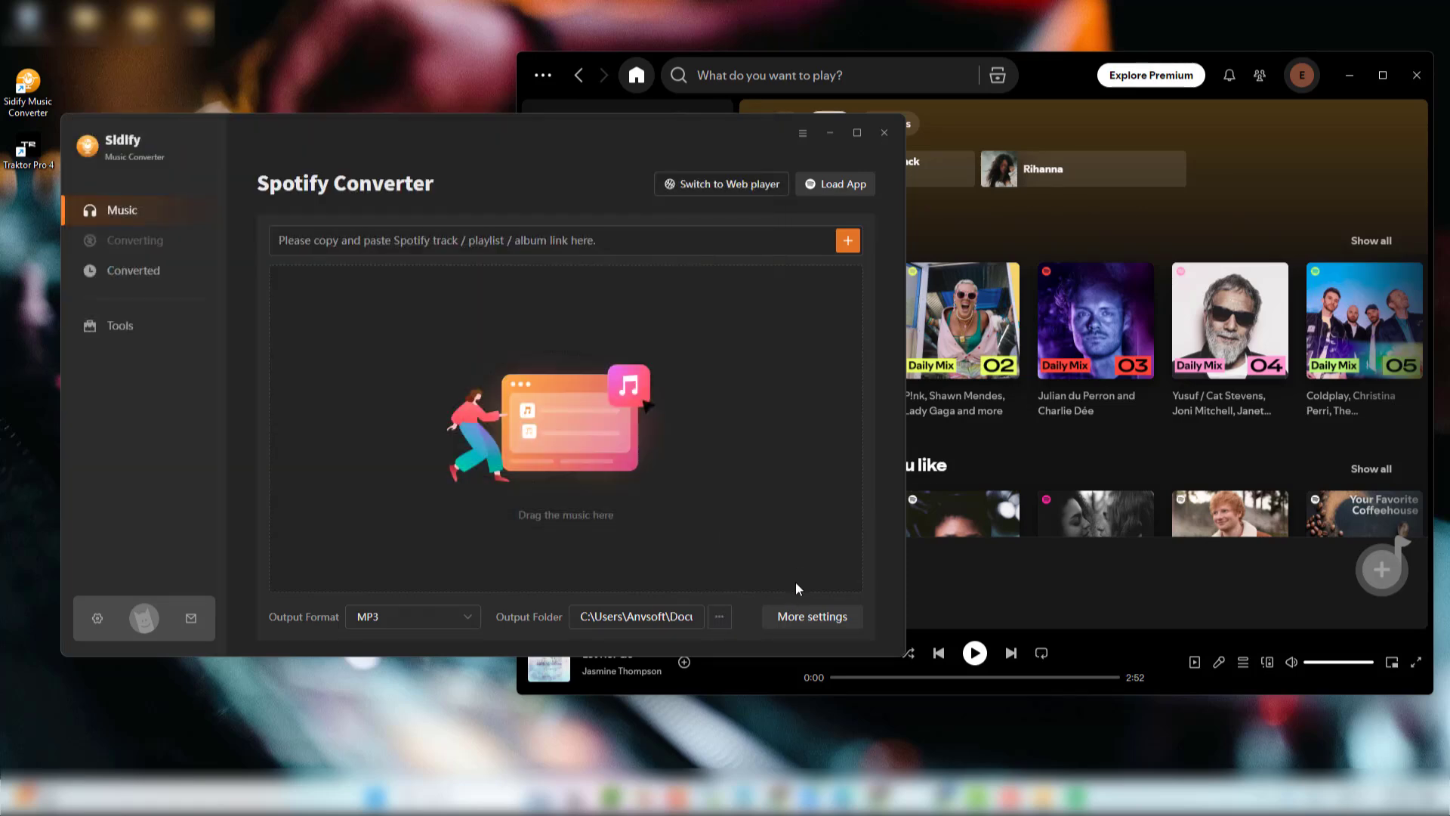
Step: In More settings, keep output files unorganized (no subfolders)
{"action": "left_click", "coordinate": [812, 616]}
{"action": "left_click", "coordinate": [513, 315]}
{"action": "scroll", "coordinate": [513, 408], "scroll_direction": "down", "scroll_amount": 5}
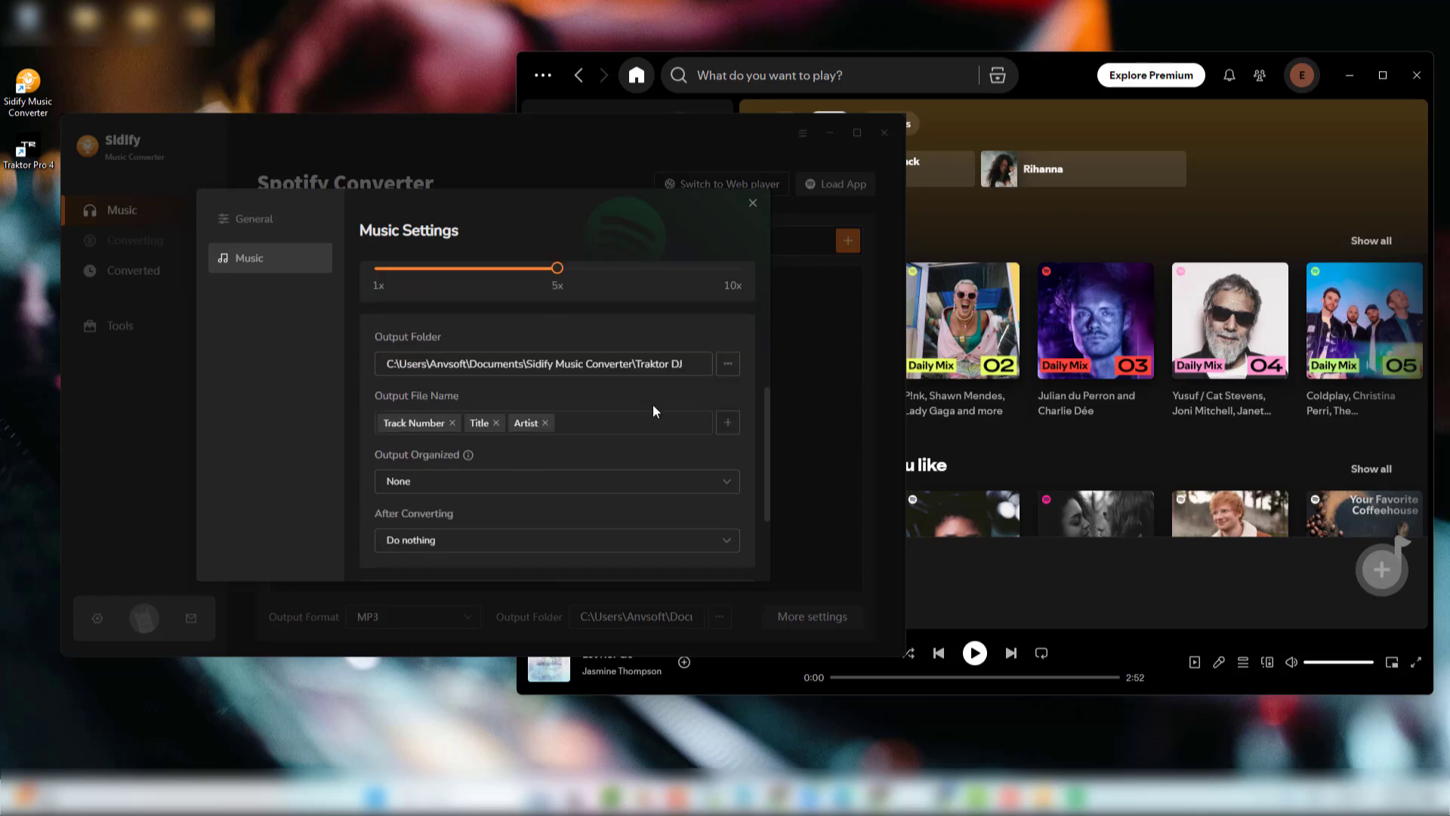
{"action": "left_click", "coordinate": [728, 423]}
{"action": "left_click", "coordinate": [754, 541]}
{"action": "left_click", "coordinate": [555, 481]}
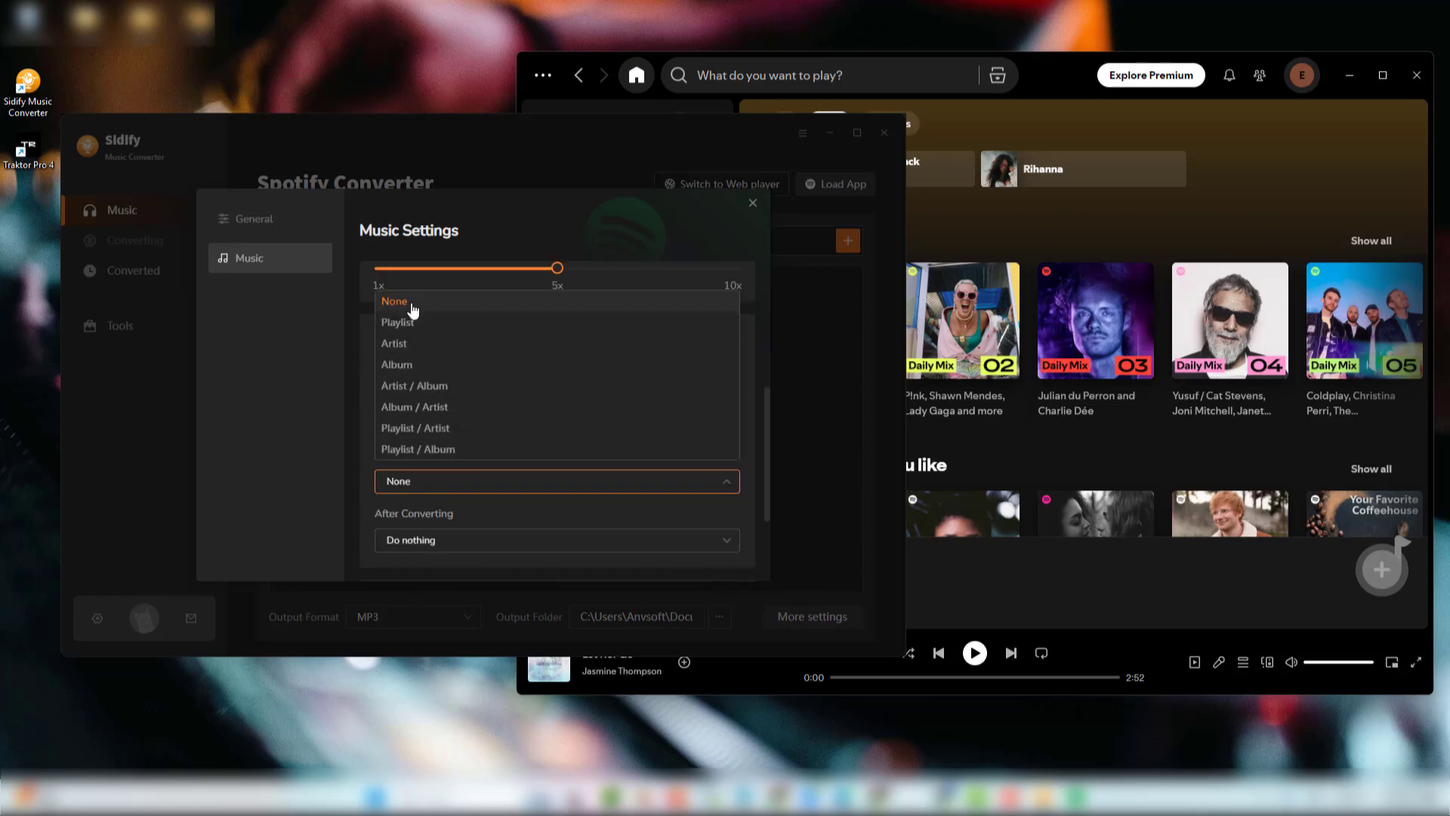
{"action": "scroll", "coordinate": [678, 388], "scroll_direction": "down", "scroll_amount": 3}
Step: Show all Made For Ellie playlists in Spotify and drag Daily Mix 4 into the converter for parsing
{"action": "left_click", "coordinate": [752, 203]}
{"action": "left_click", "coordinate": [1049, 74]}
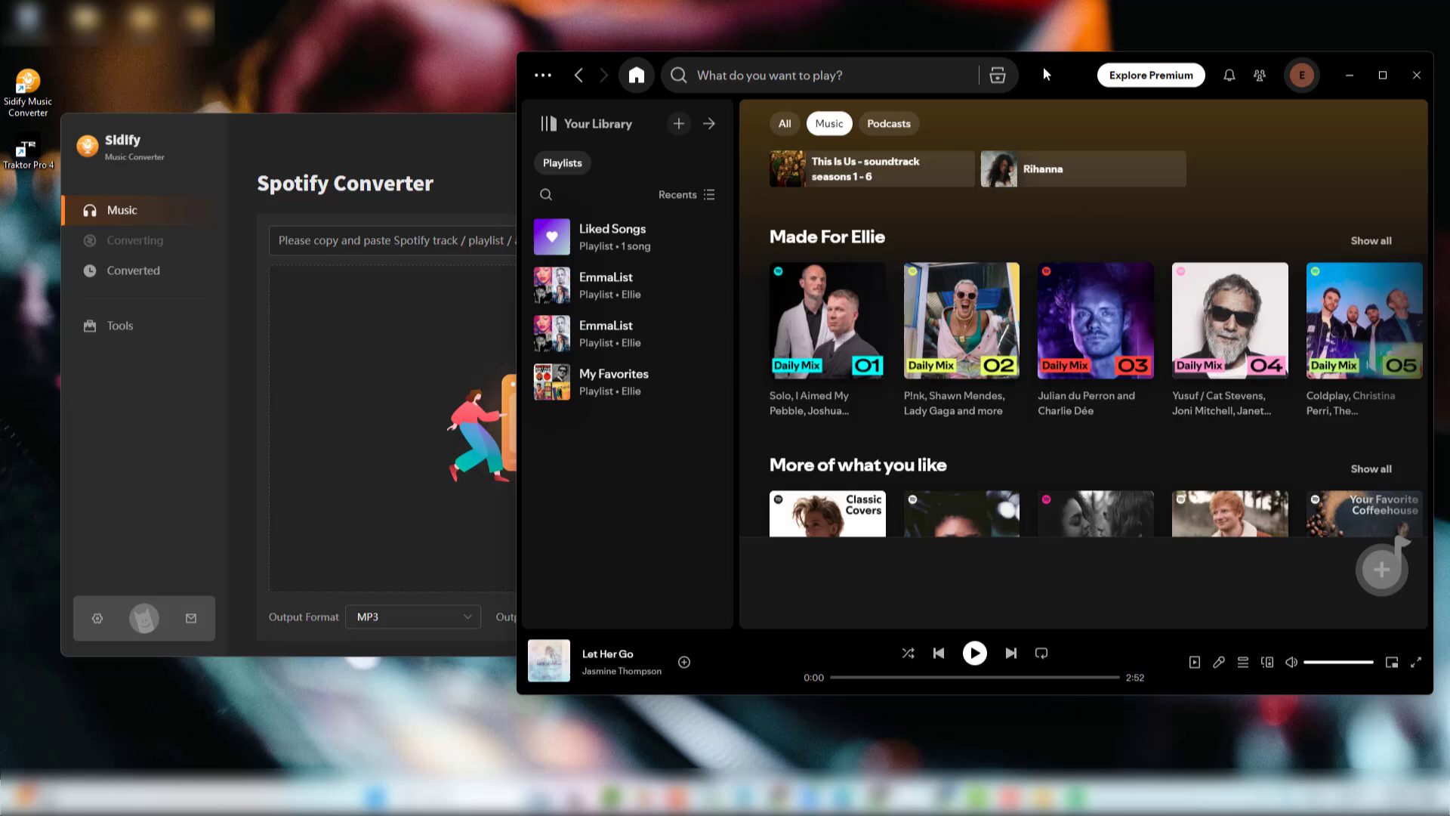
{"action": "scroll", "coordinate": [1295, 327], "scroll_direction": "down", "scroll_amount": 3}
{"action": "scroll", "coordinate": [1295, 328], "scroll_direction": "up", "scroll_amount": 3}
{"action": "left_click", "coordinate": [1377, 251]}
{"action": "scroll", "coordinate": [1329, 320], "scroll_direction": "down", "scroll_amount": 2}
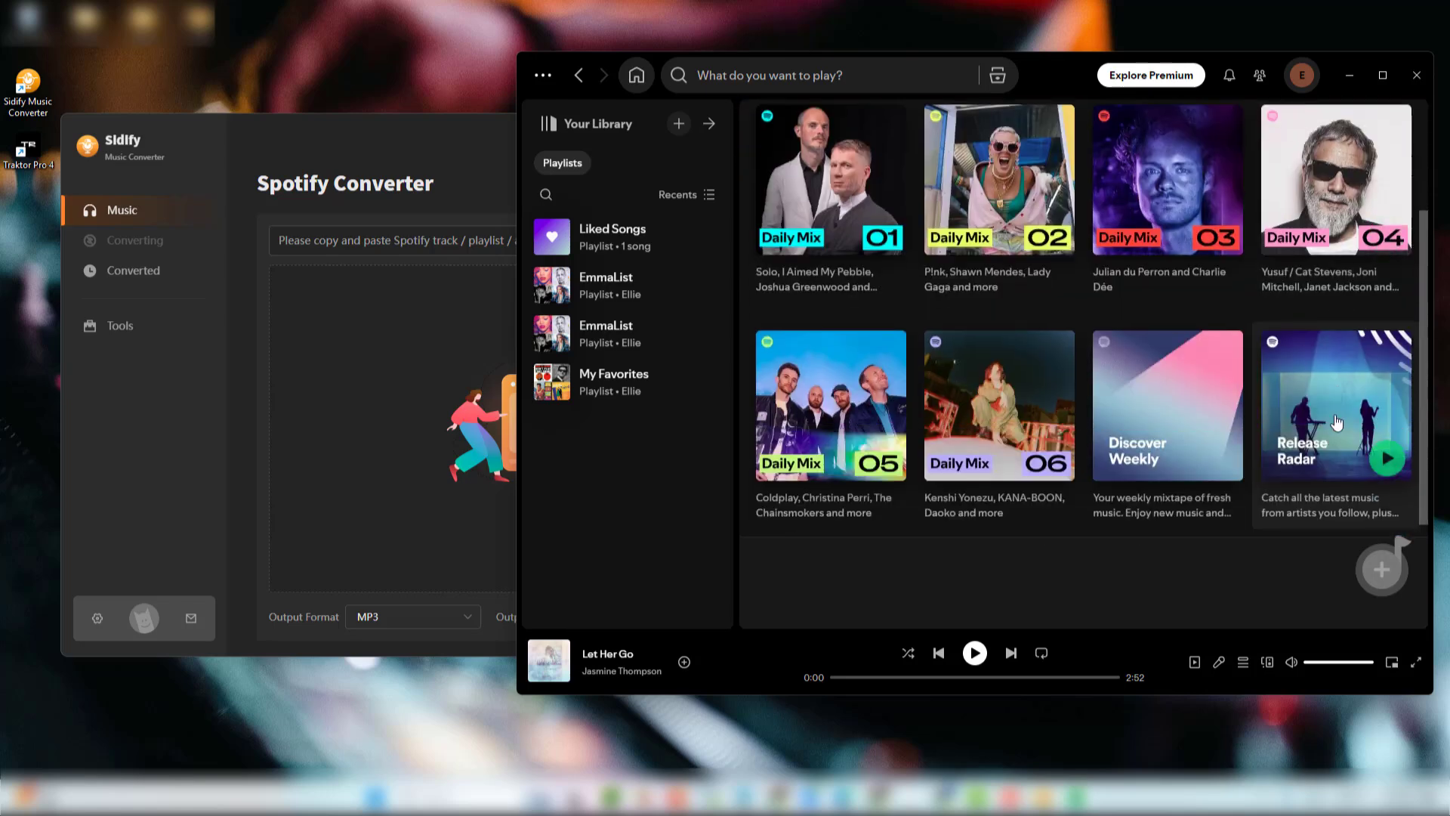
{"action": "scroll", "coordinate": [1328, 320], "scroll_direction": "down", "scroll_amount": 2}
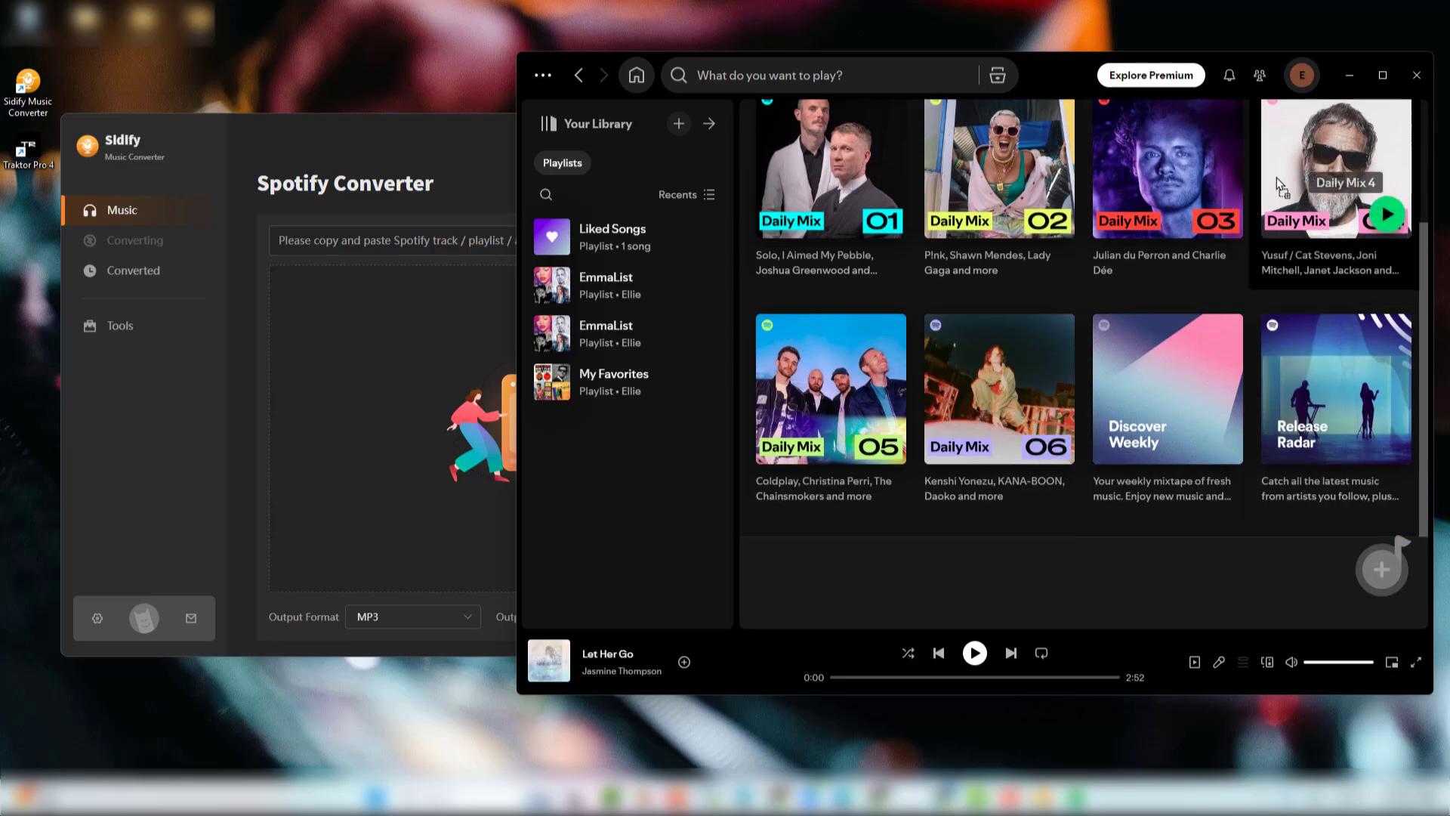
{"action": "left_click_drag", "start_coordinate": [1342, 170], "coordinate": [382, 389]}
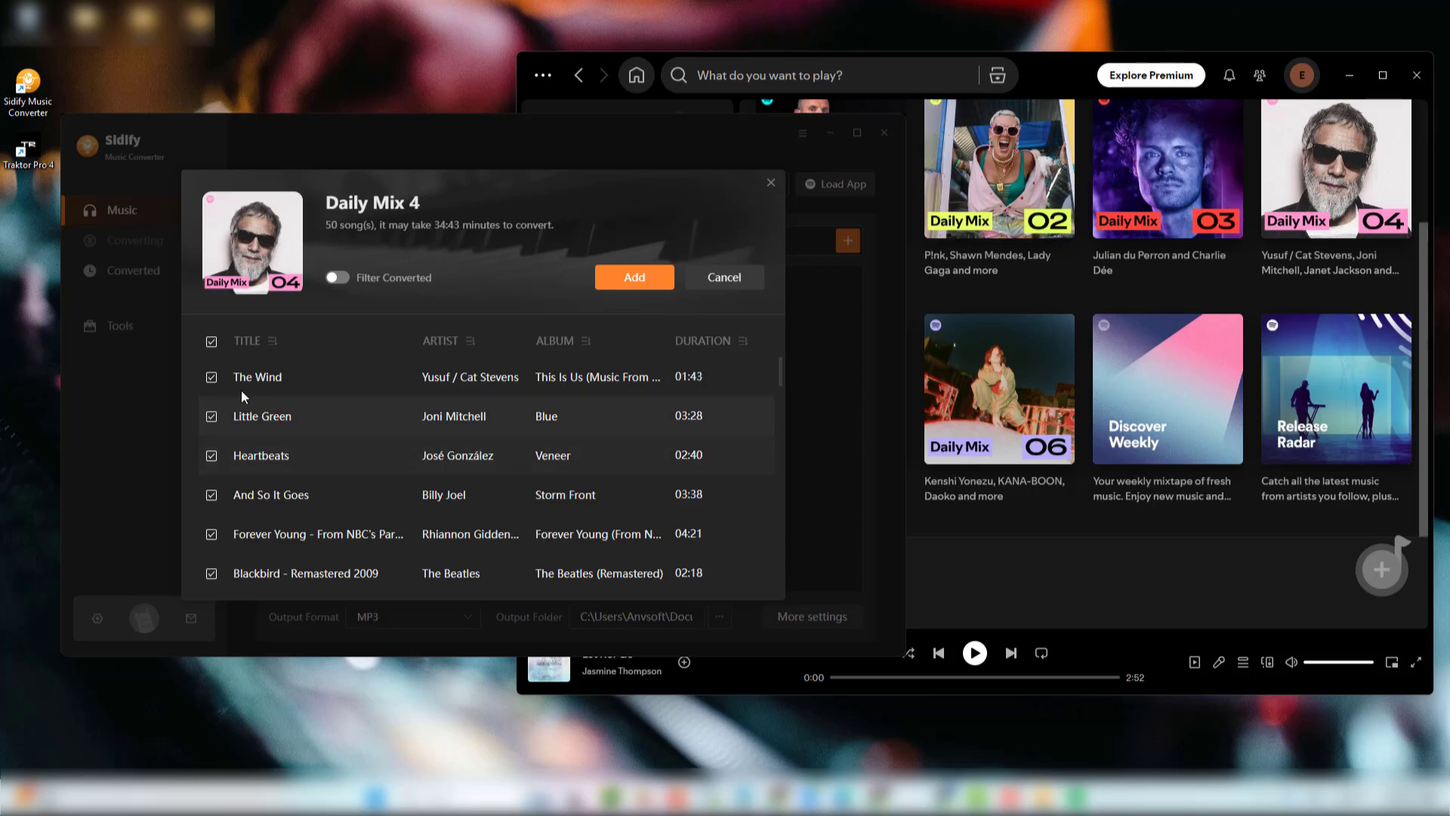
Step: From Daily Mix 4 keep only The Wind, Our House and Vincent (plus the preselected song) and add the four to the list
{"action": "left_click", "coordinate": [211, 340]}
{"action": "left_click", "coordinate": [210, 378]}
{"action": "scroll", "coordinate": [232, 450], "scroll_direction": "down", "scroll_amount": 2}
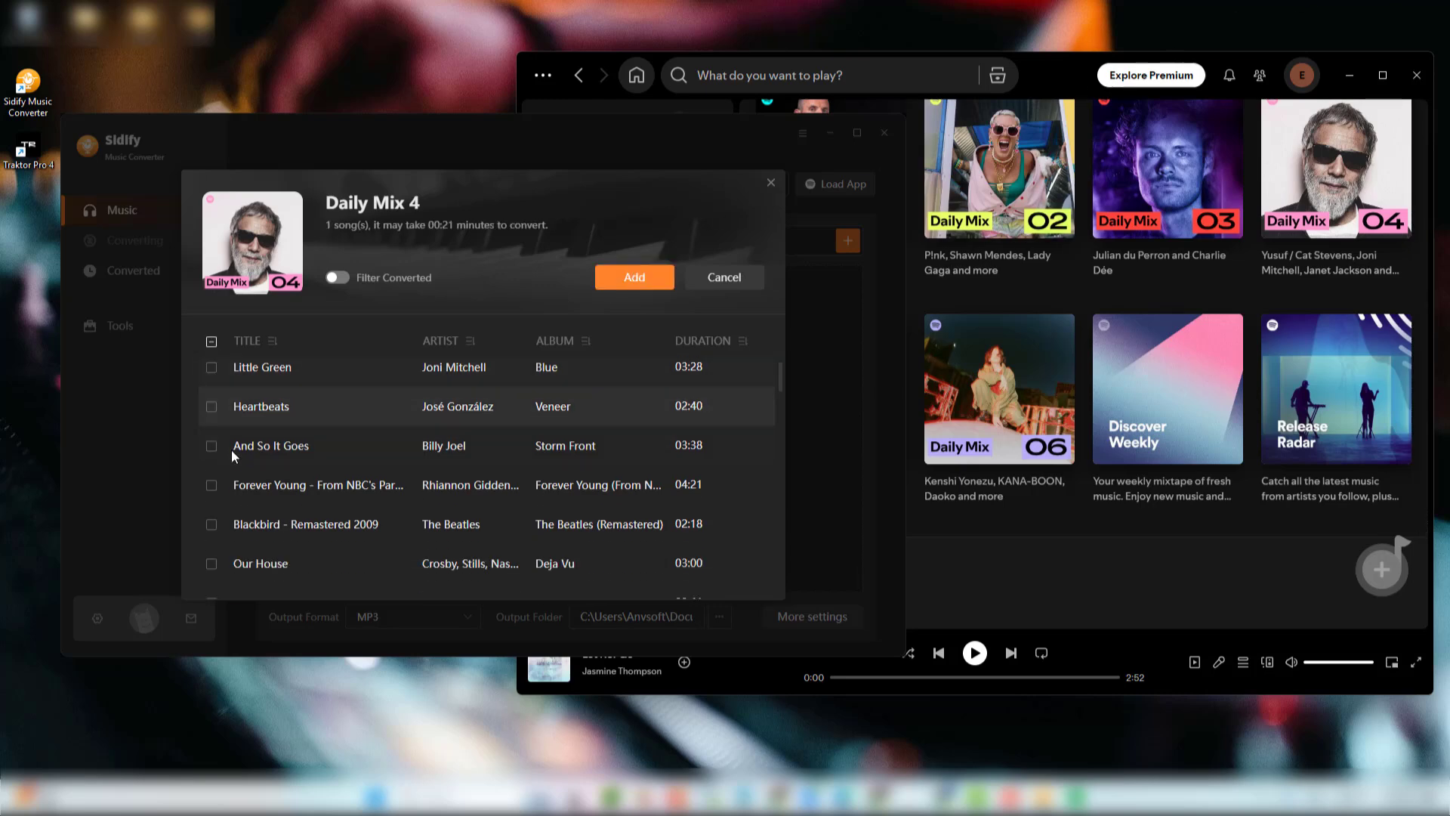
{"action": "scroll", "coordinate": [232, 450], "scroll_direction": "down", "scroll_amount": 2}
{"action": "left_click", "coordinate": [211, 461]}
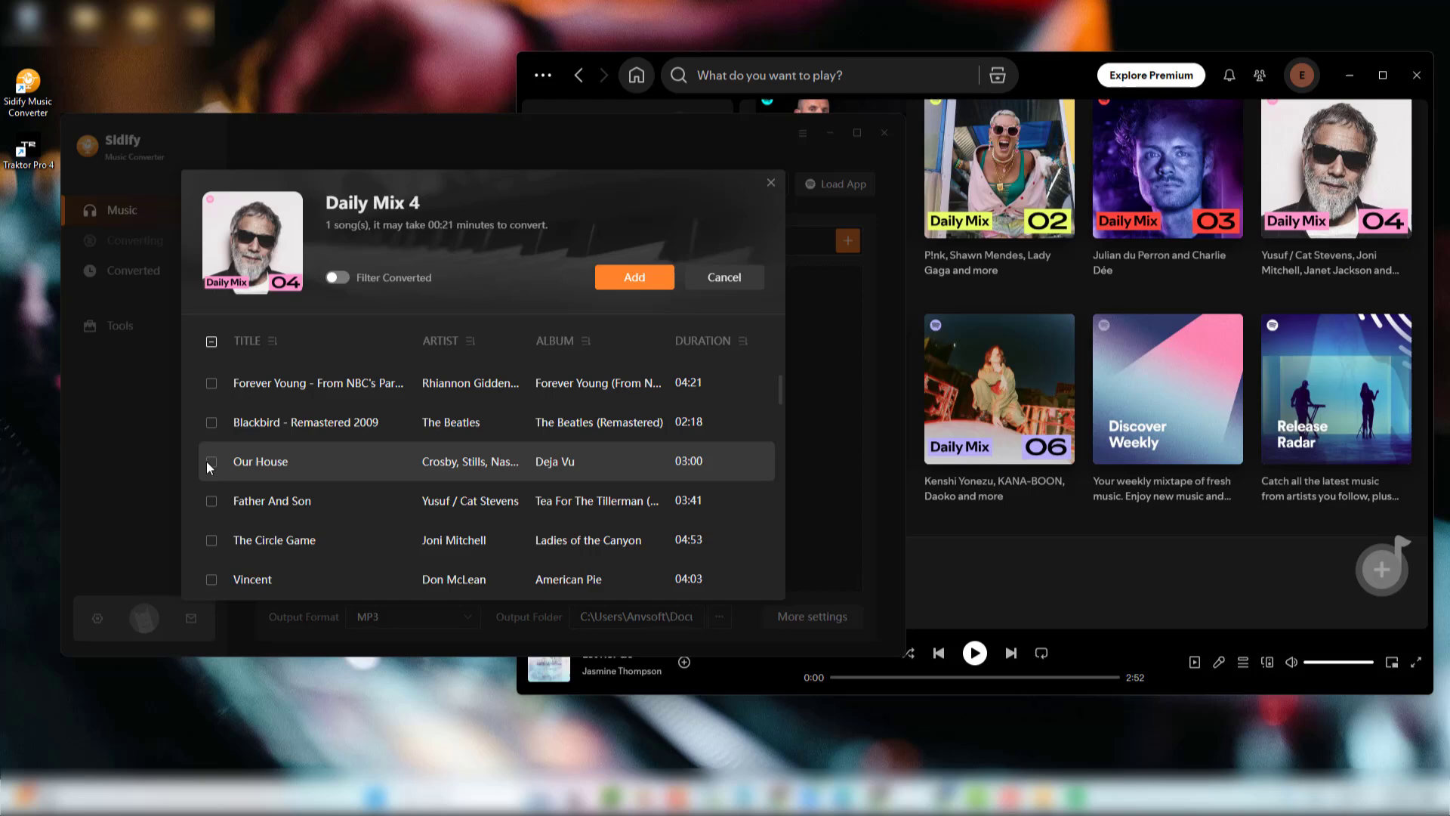
{"action": "scroll", "coordinate": [222, 525], "scroll_direction": "down", "scroll_amount": 2}
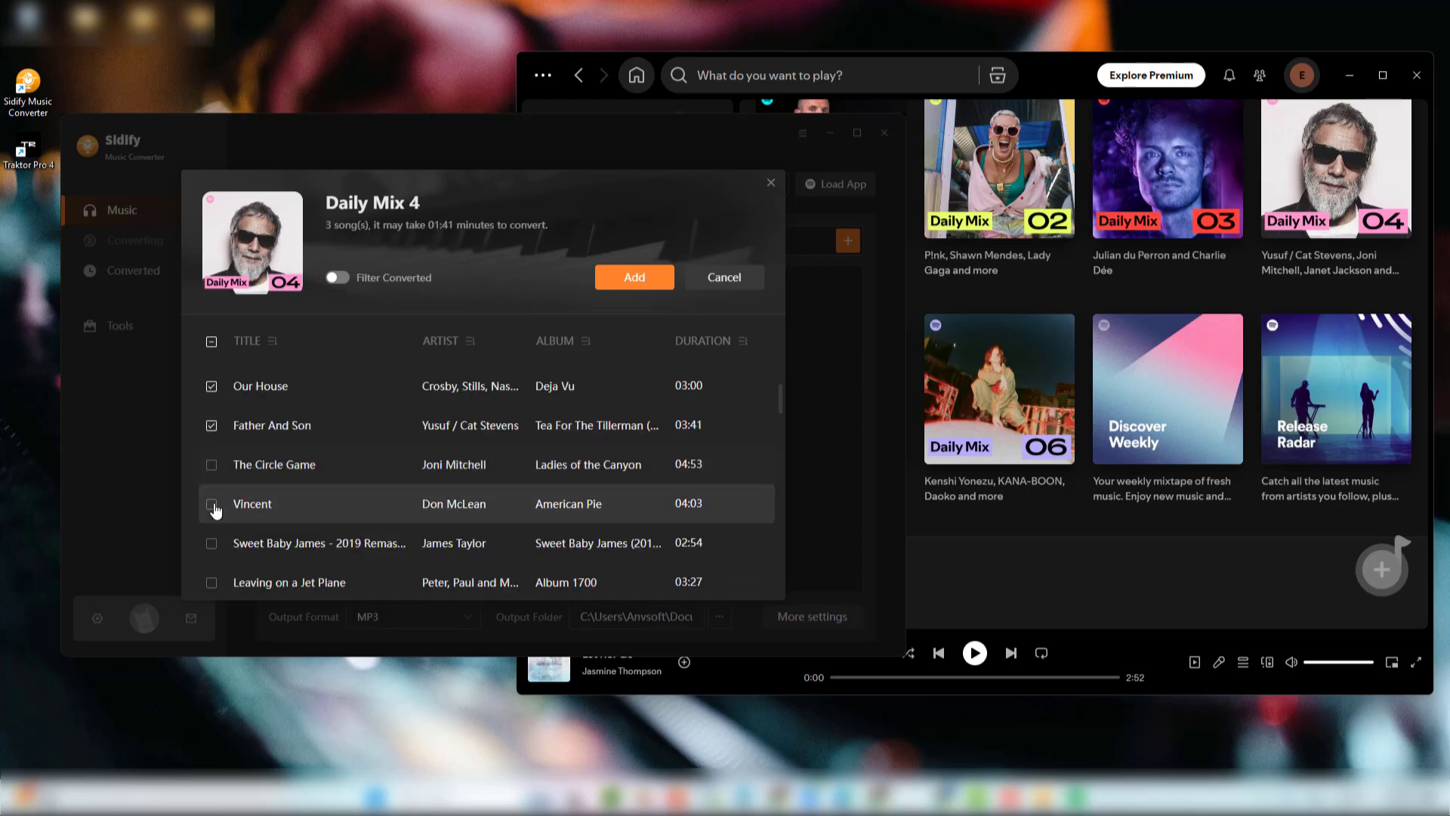
{"action": "left_click", "coordinate": [212, 504]}
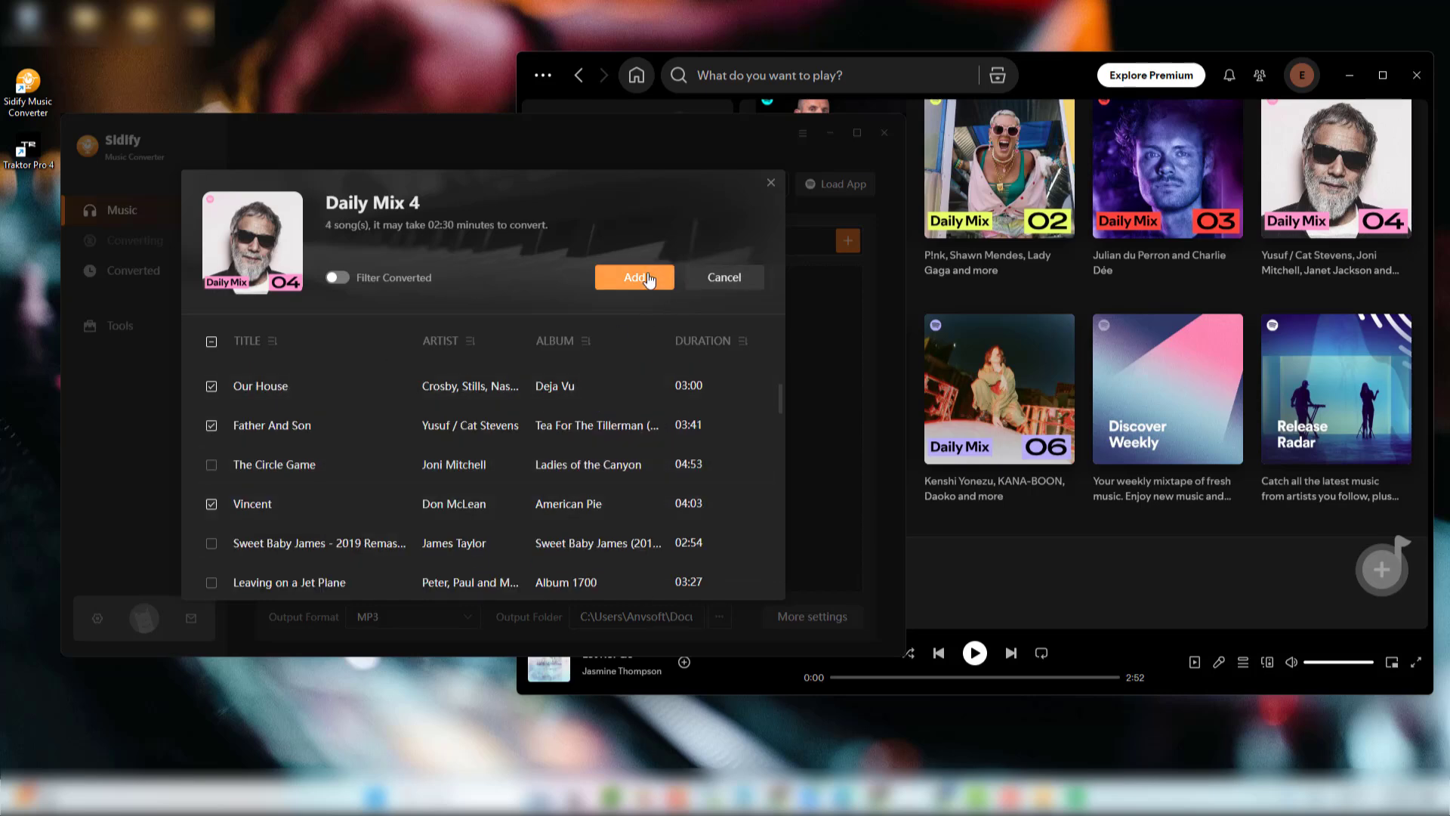
{"action": "left_click", "coordinate": [648, 280]}
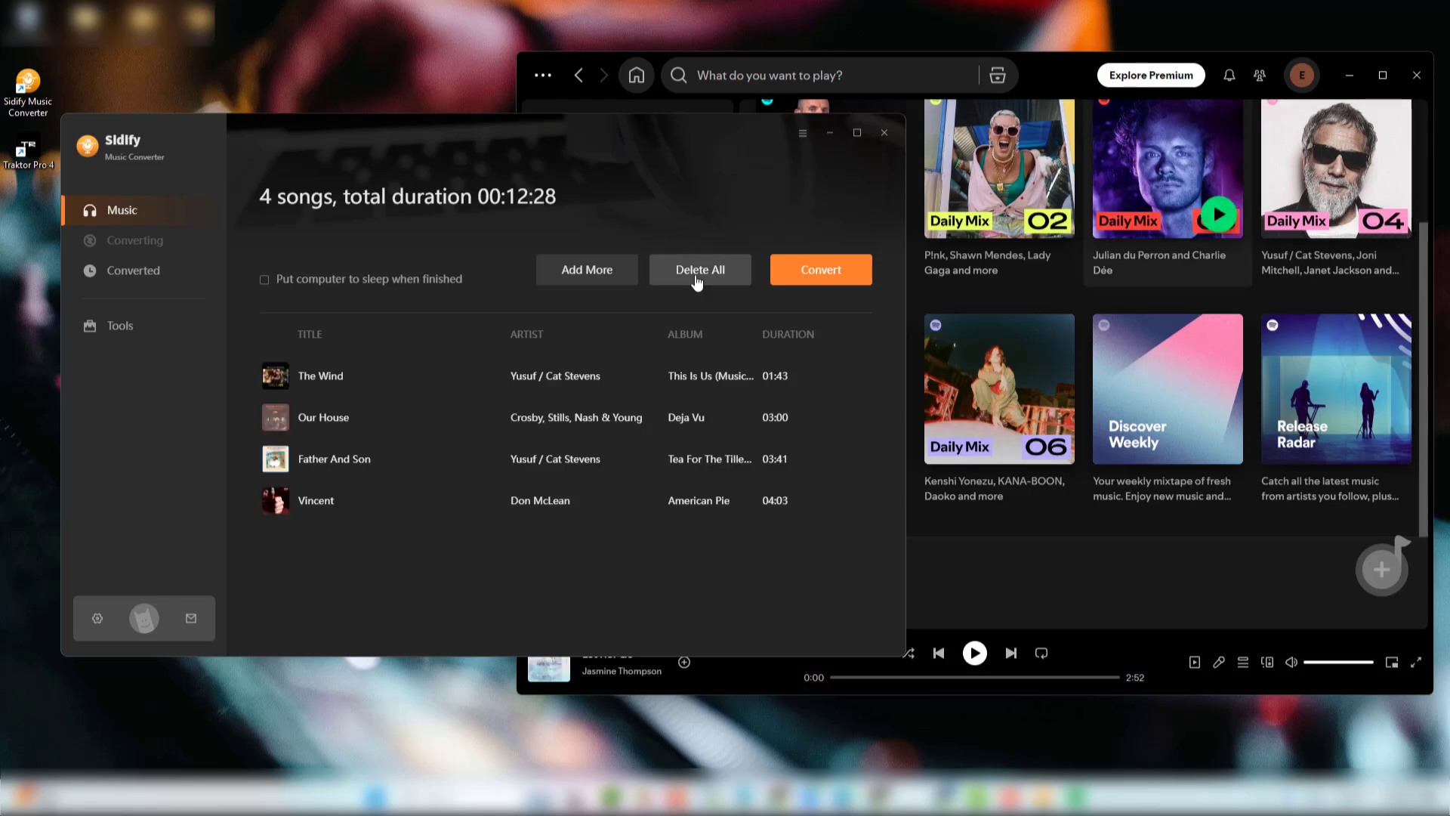
{"action": "left_click", "coordinate": [699, 270]}
Step: Paste the Daily Mix 3 link and add only Made in Hollywood and In A Sky So Bright
{"action": "type", "text": "https://open.spotify.com/playlist/37i9dQZF1E36OcKZFbvmnw"}
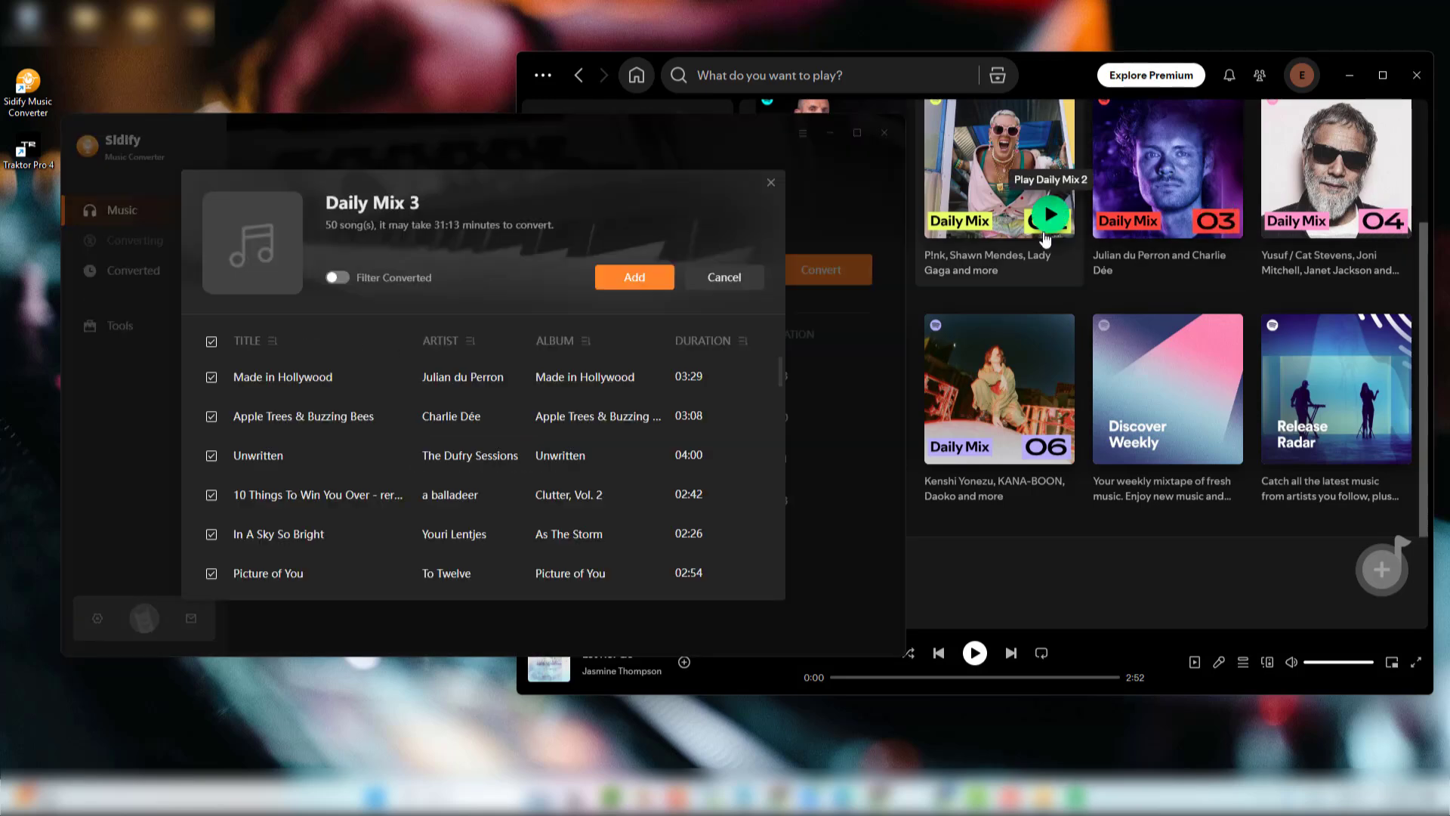
{"action": "left_click", "coordinate": [211, 341]}
{"action": "left_click", "coordinate": [211, 376]}
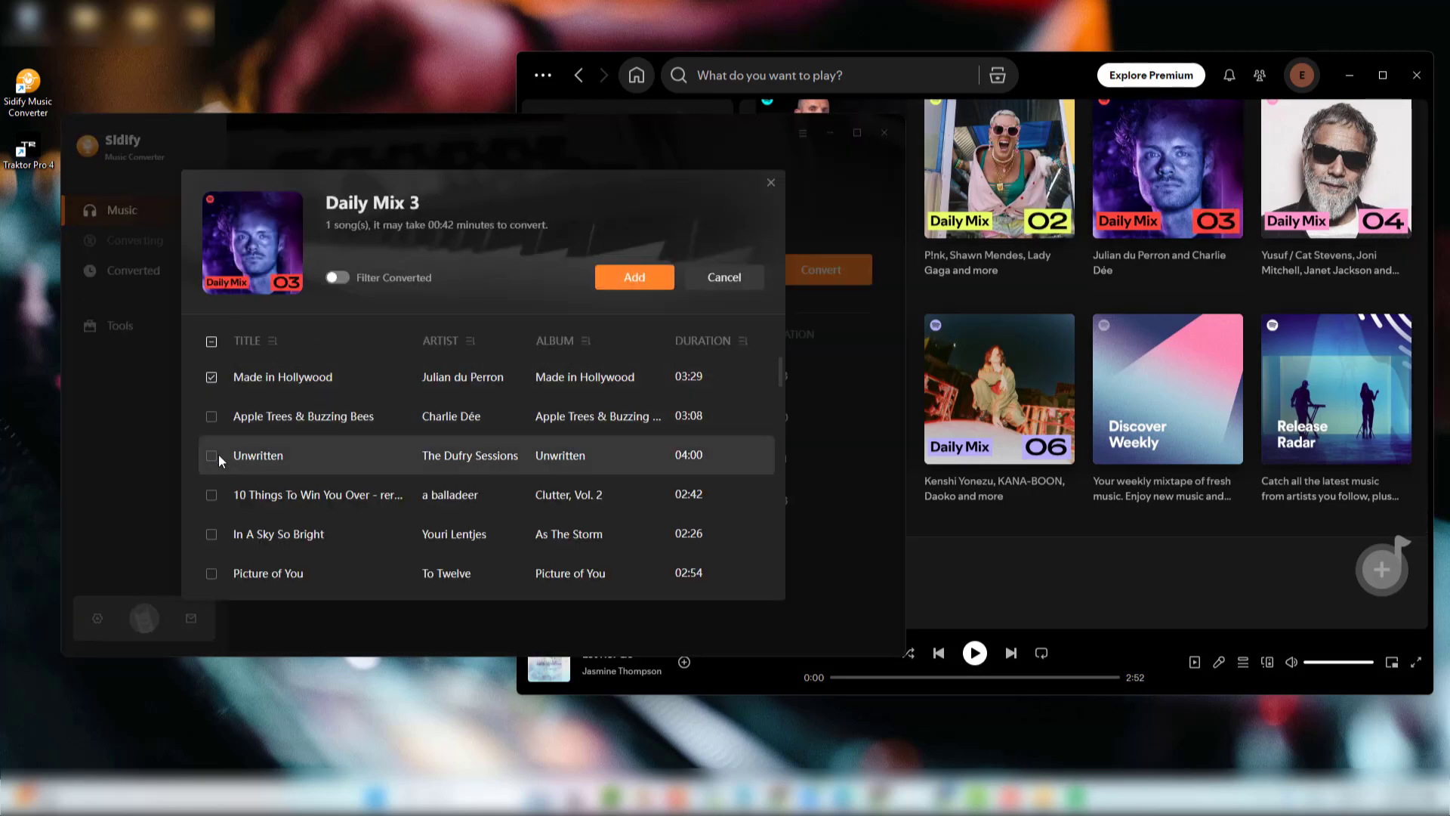
{"action": "left_click", "coordinate": [210, 533]}
{"action": "left_click", "coordinate": [635, 276]}
Step: Centre the converter window and convert the six listed songs to MP3
{"action": "left_click", "coordinate": [1346, 70]}
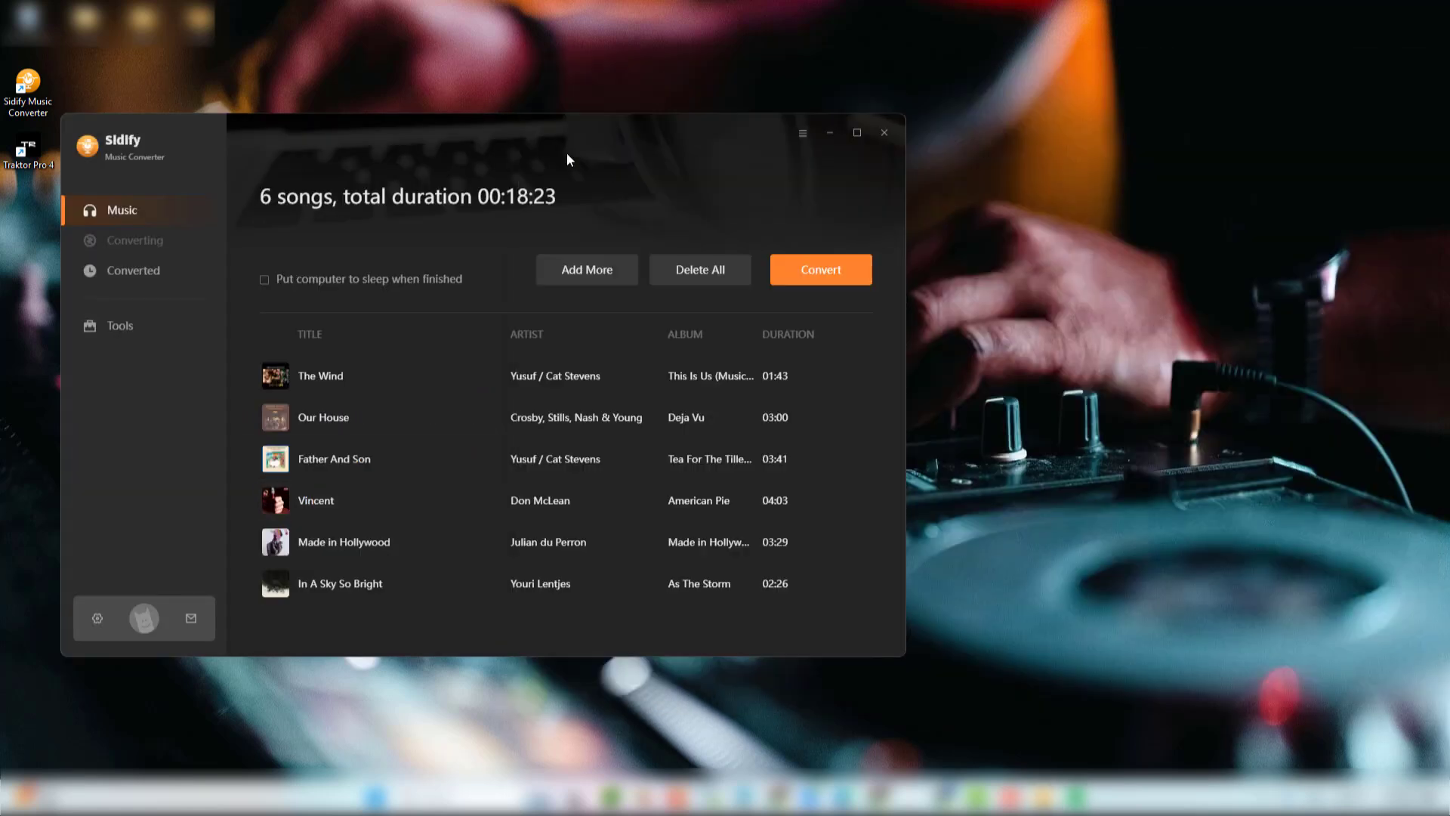
{"action": "left_click_drag", "start_coordinate": [567, 137], "coordinate": [816, 111]}
{"action": "left_click", "coordinate": [1058, 240]}
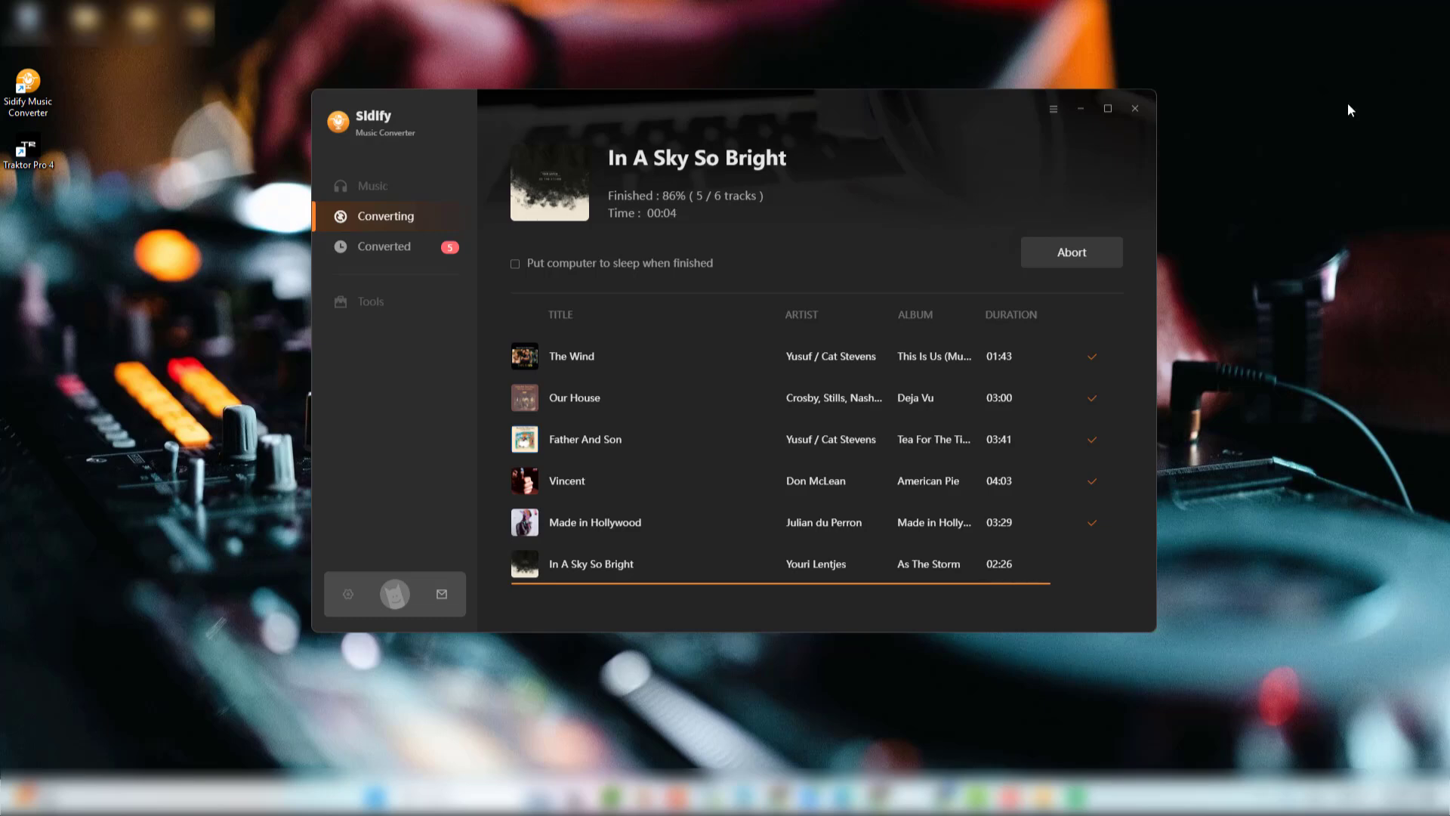
Step: Complete the conversion and show the Converted history list, moving the window left
{"action": "left_click", "coordinate": [1086, 258]}
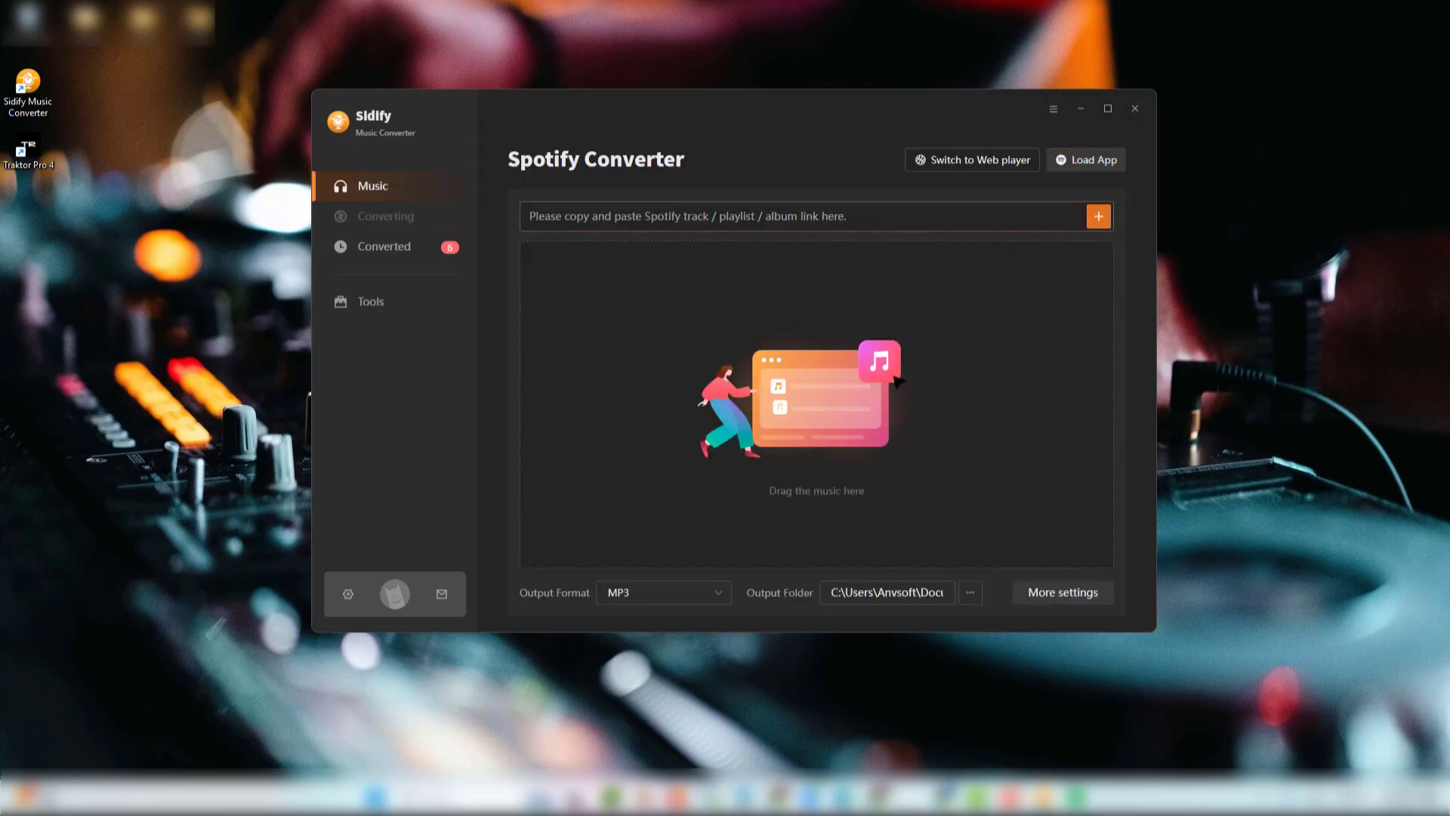
{"action": "left_click", "coordinate": [385, 246]}
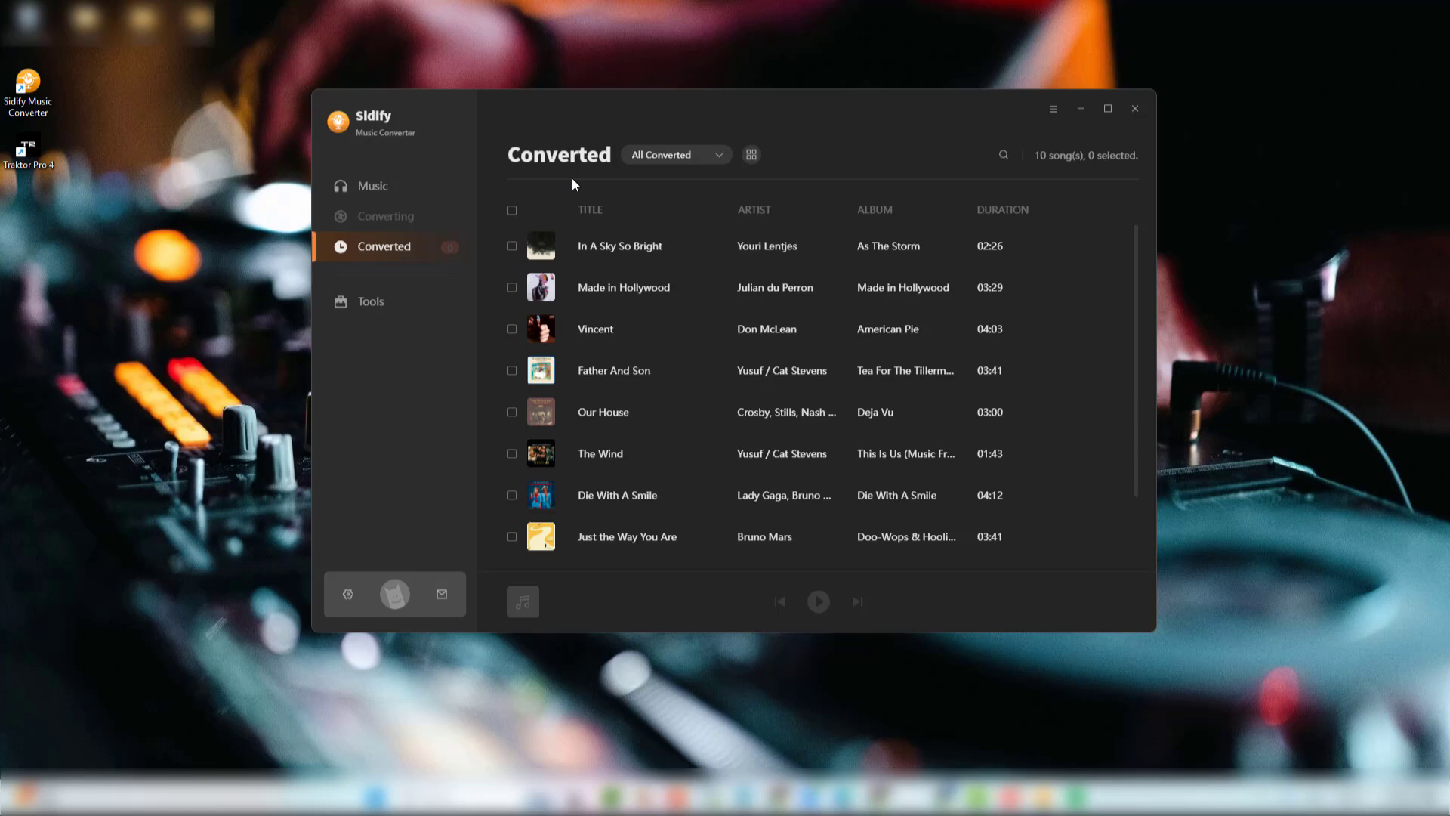
{"action": "left_click_drag", "start_coordinate": [758, 96], "coordinate": [539, 95]}
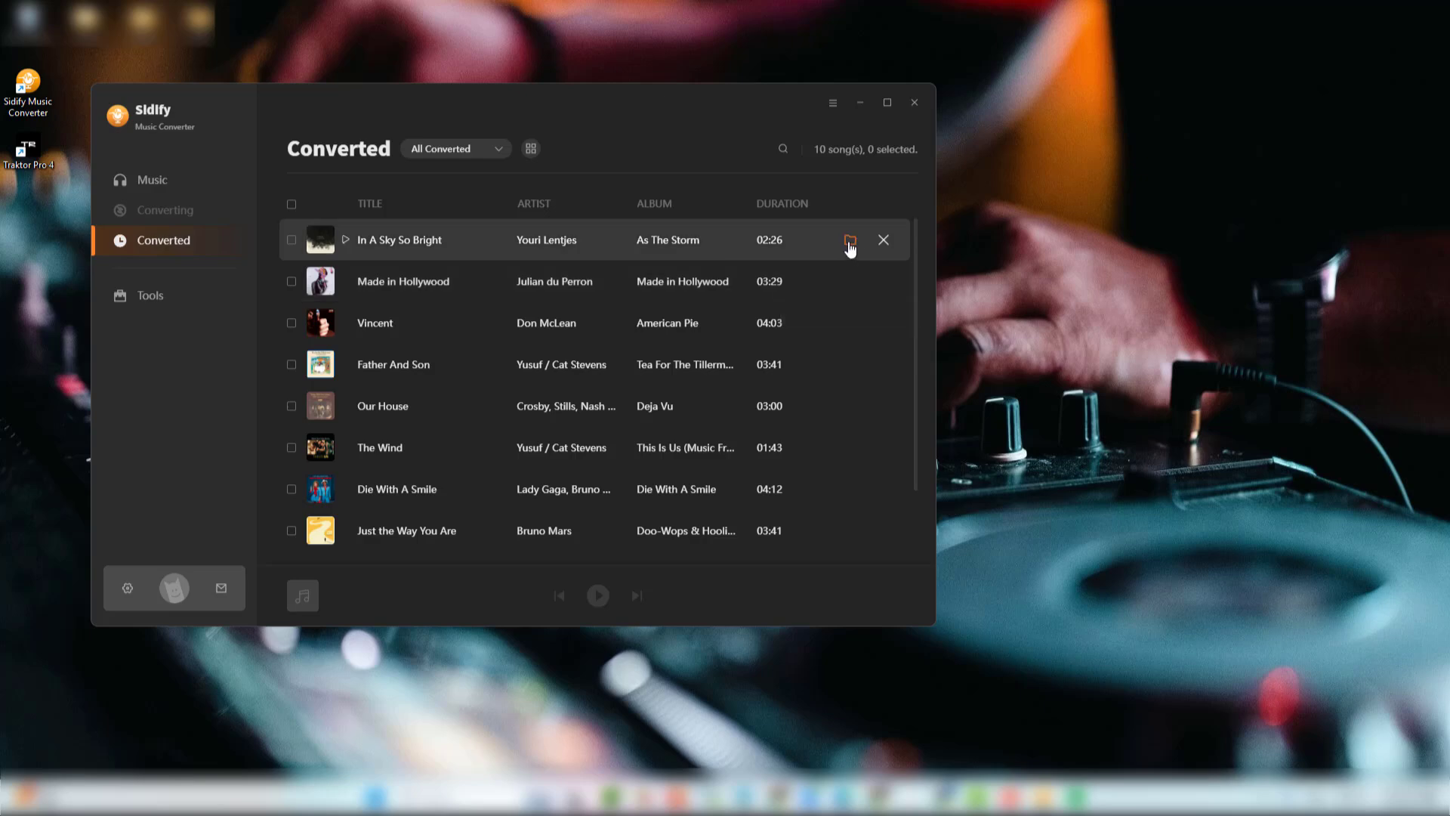
Step: Show the Traktor DJ output folder in File Explorer with columns sized to fit and Title/Album columns added
{"action": "left_click", "coordinate": [849, 241]}
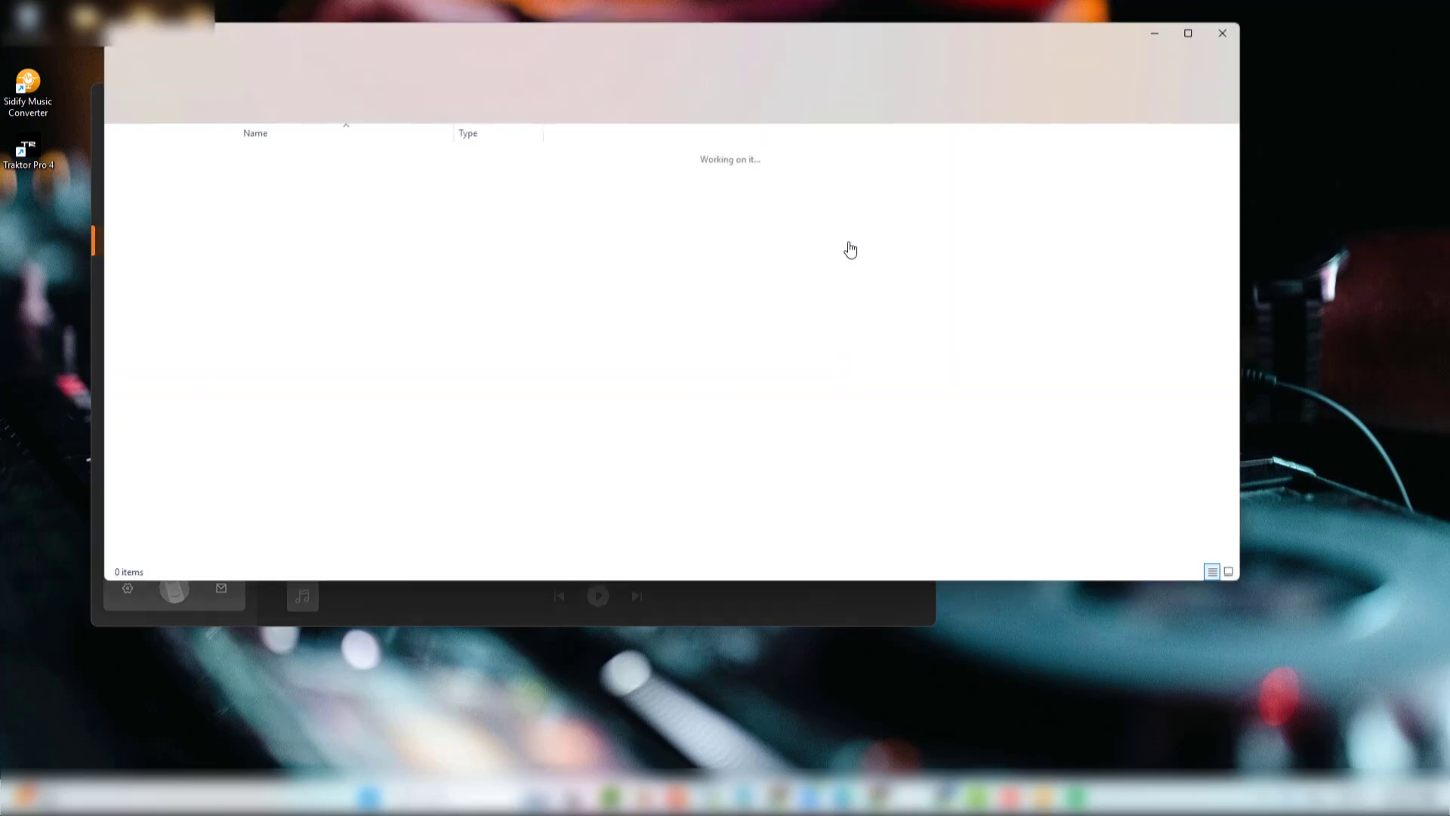
{"action": "right_click", "coordinate": [545, 138]}
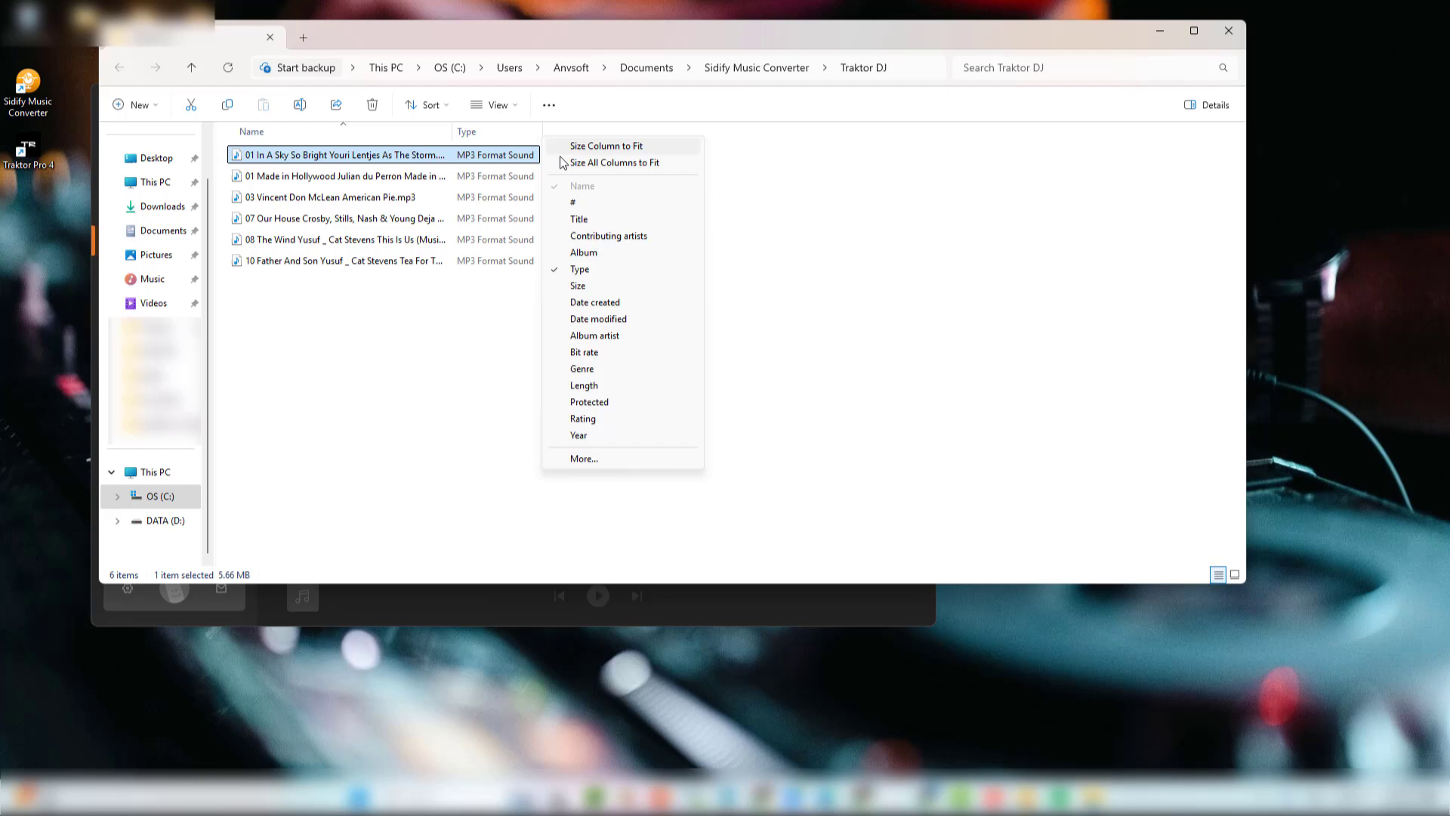
{"action": "left_click", "coordinate": [612, 168]}
{"action": "left_click", "coordinate": [581, 330]}
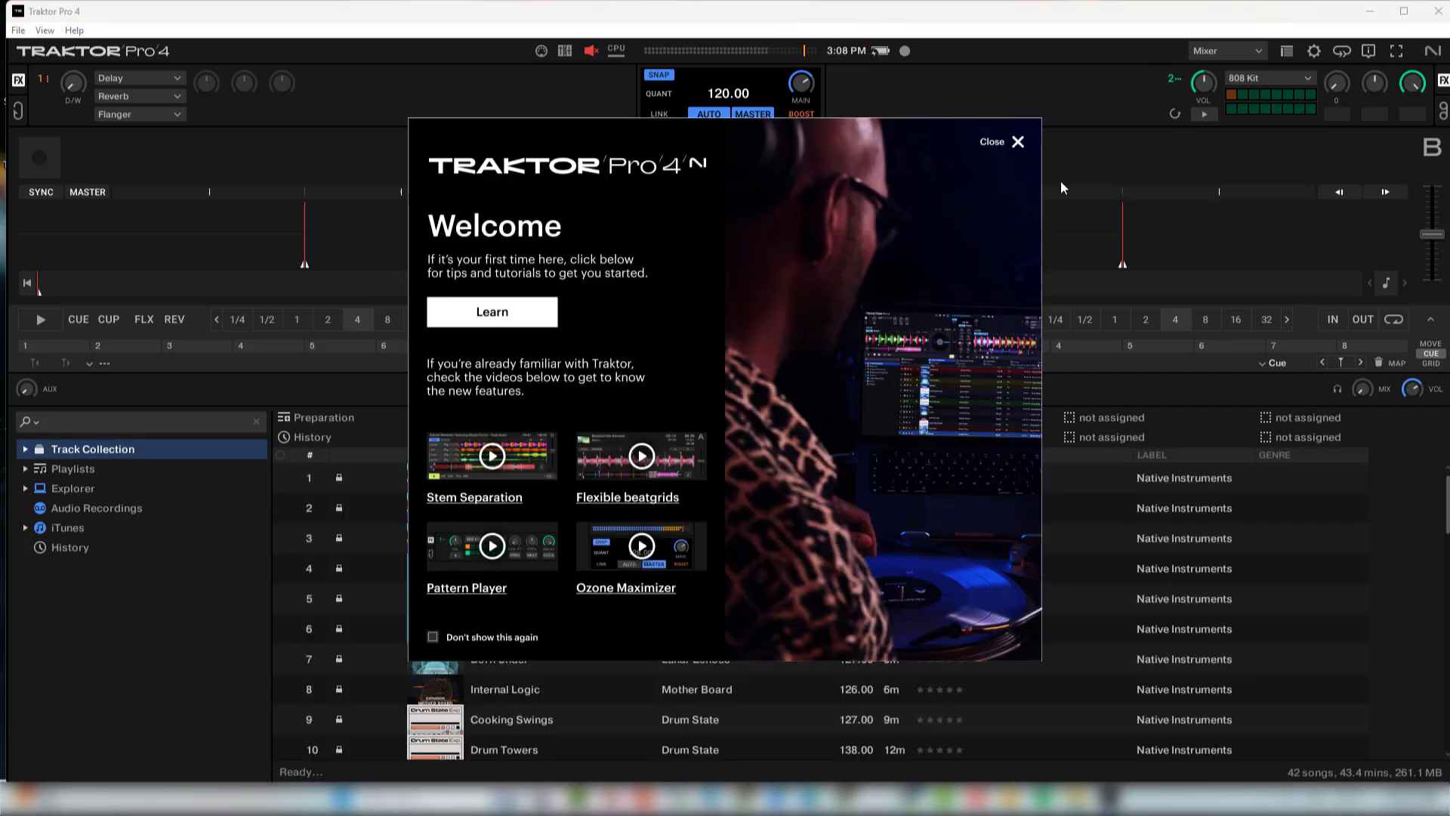
Step: Dismiss Traktor's welcome screen and click through the six converted tracks in the browser
{"action": "left_click", "coordinate": [1018, 143]}
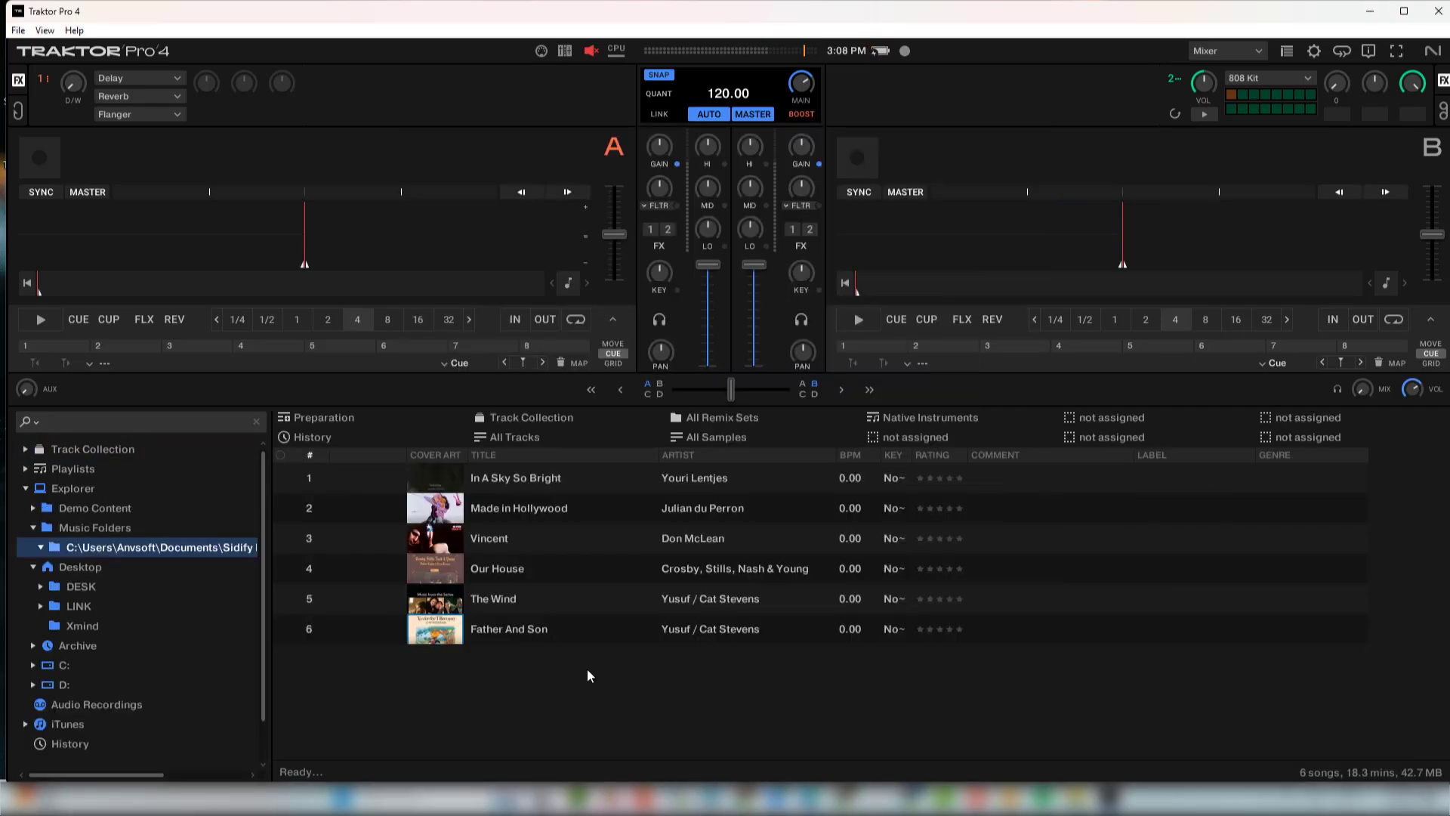
{"action": "left_click", "coordinate": [435, 485]}
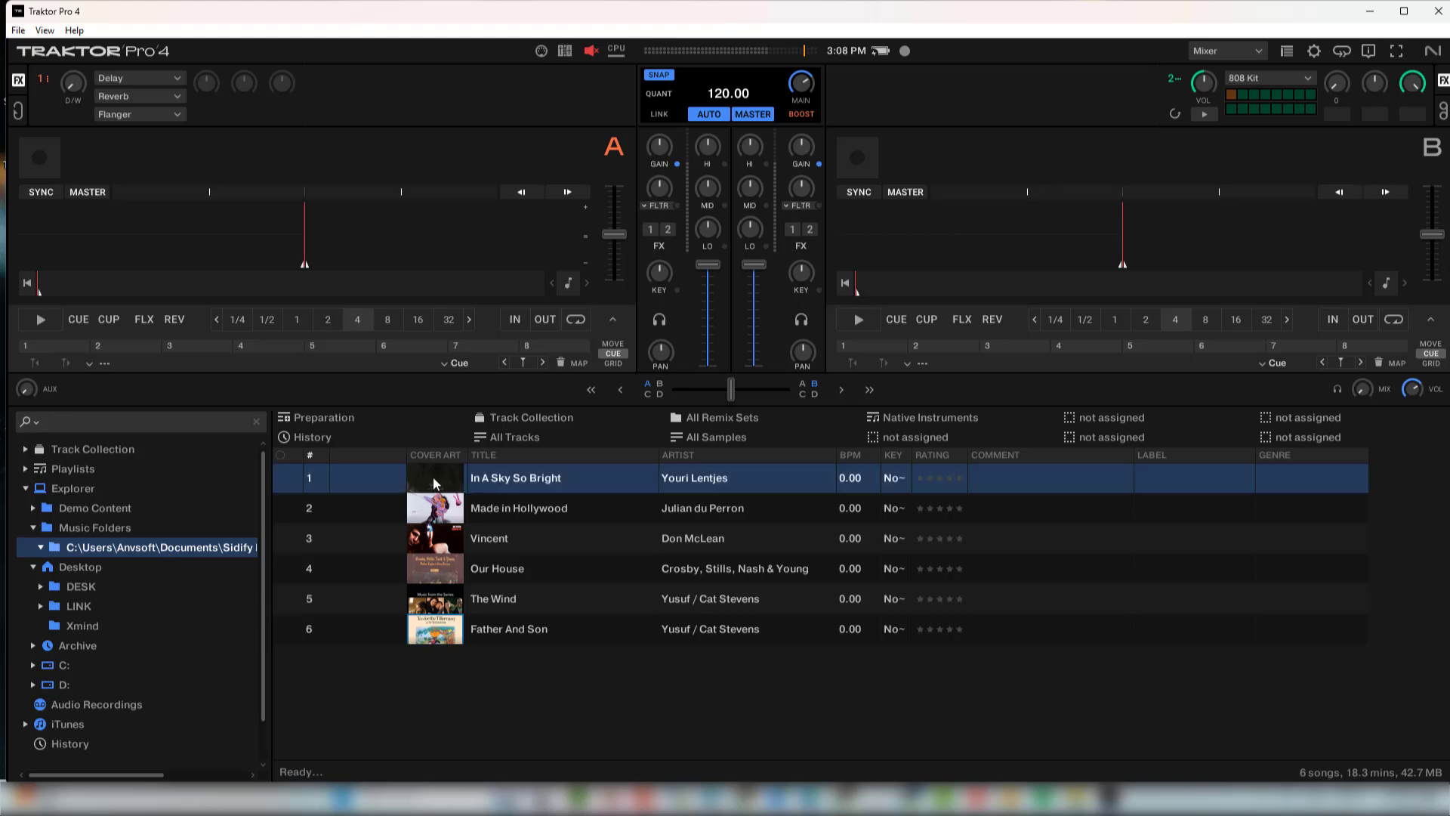
{"action": "left_click", "coordinate": [432, 527]}
{"action": "left_click", "coordinate": [430, 576]}
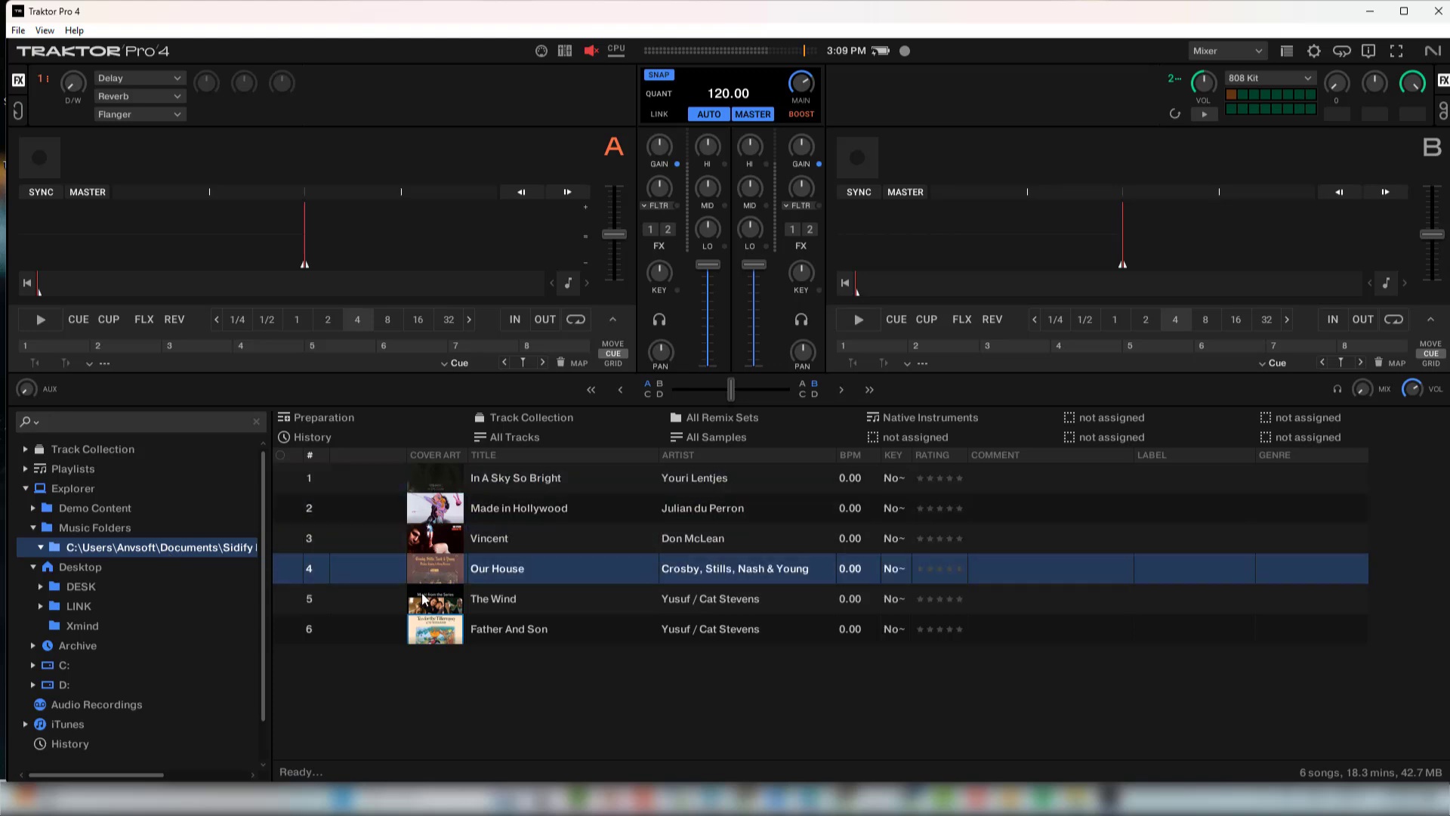
{"action": "left_click", "coordinate": [431, 635]}
{"action": "left_click", "coordinate": [625, 570]}
{"action": "left_click", "coordinate": [684, 481]}
{"action": "left_click", "coordinate": [462, 506]}
{"action": "left_click", "coordinate": [445, 546]}
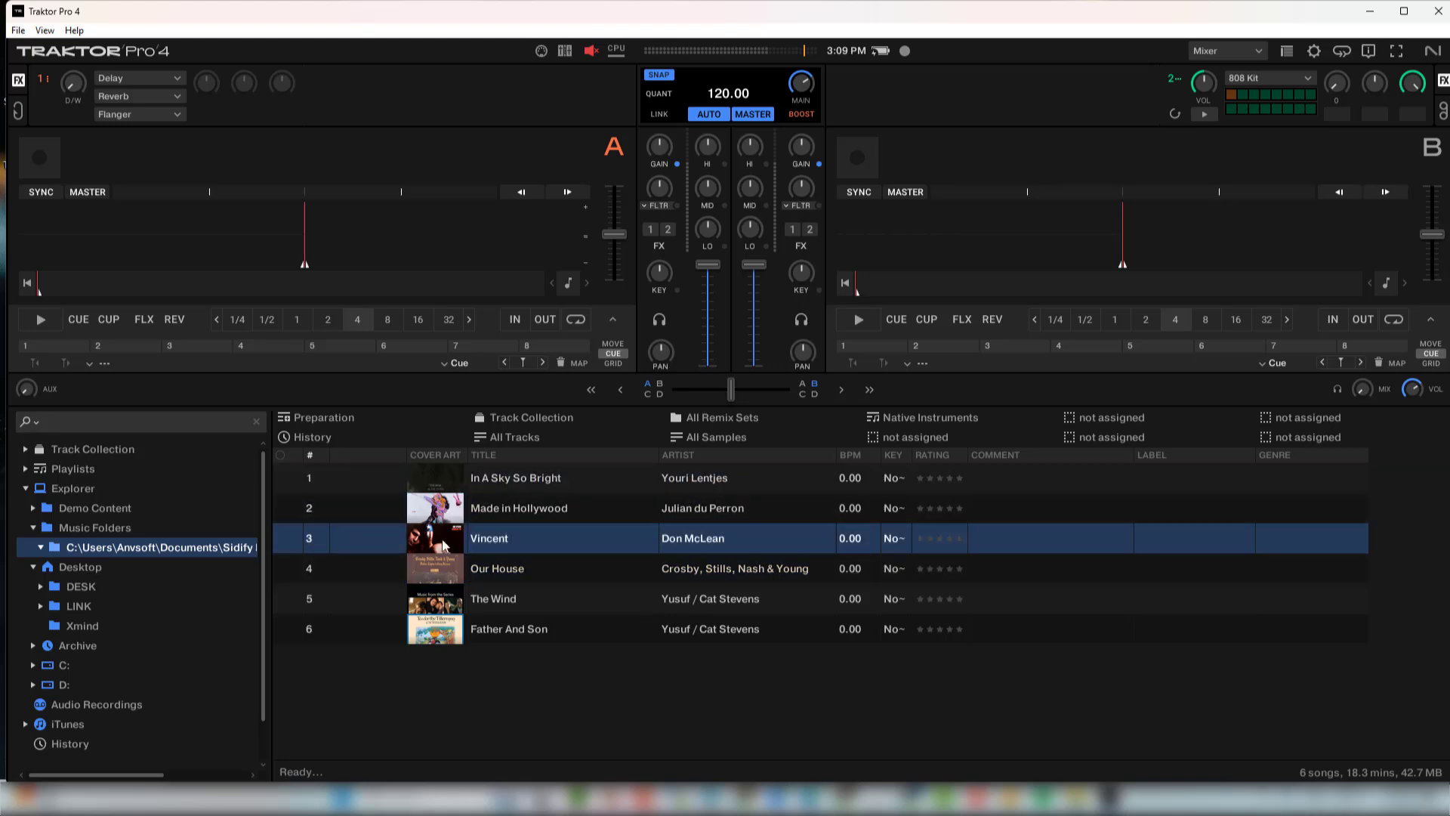
Step: Load Vincent onto deck A
{"action": "left_click_drag", "start_coordinate": [436, 541], "coordinate": [339, 228]}
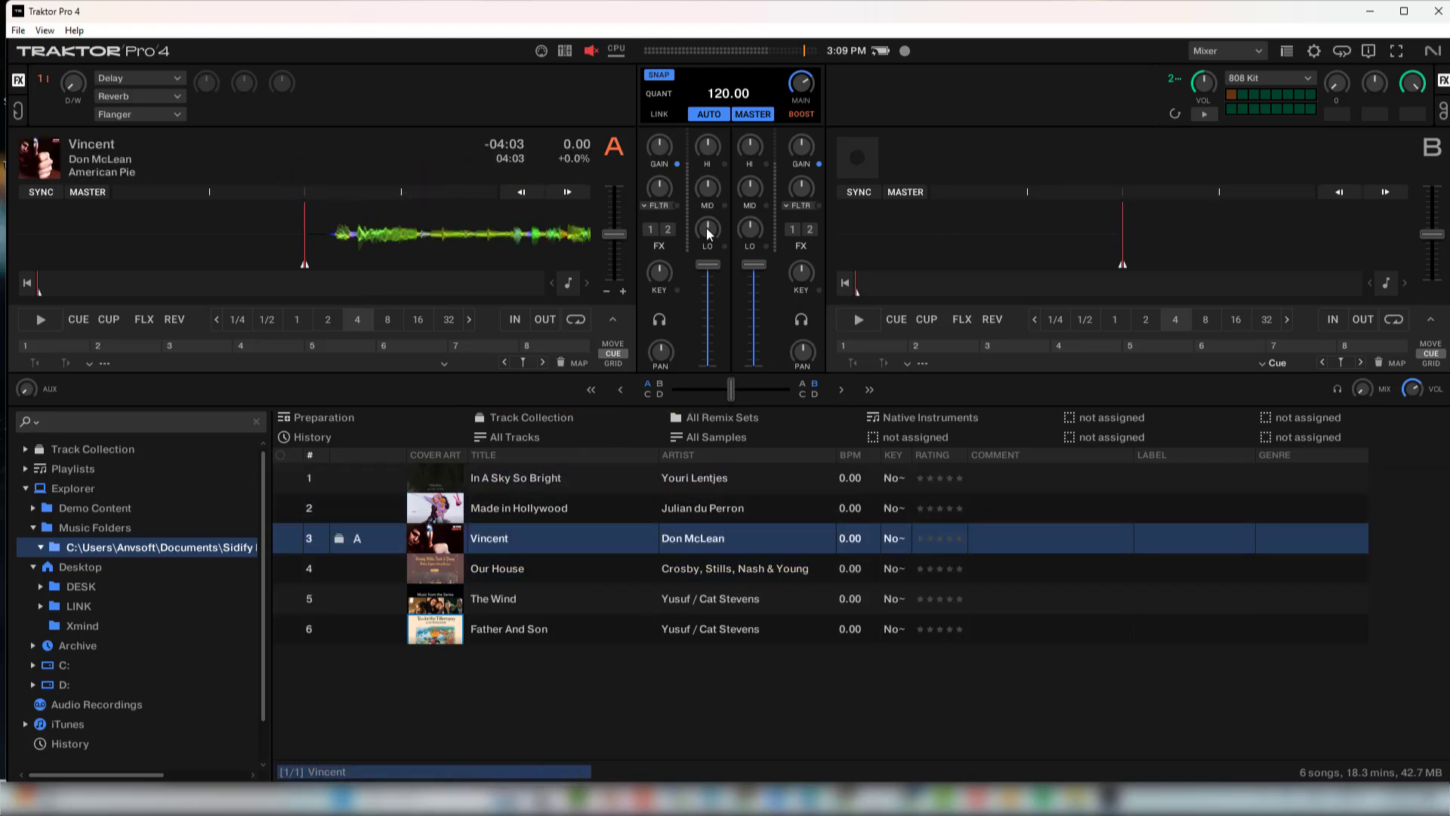
Step: Select Made in Hollywood in the browser and load it onto deck B
{"action": "left_click", "coordinate": [522, 631]}
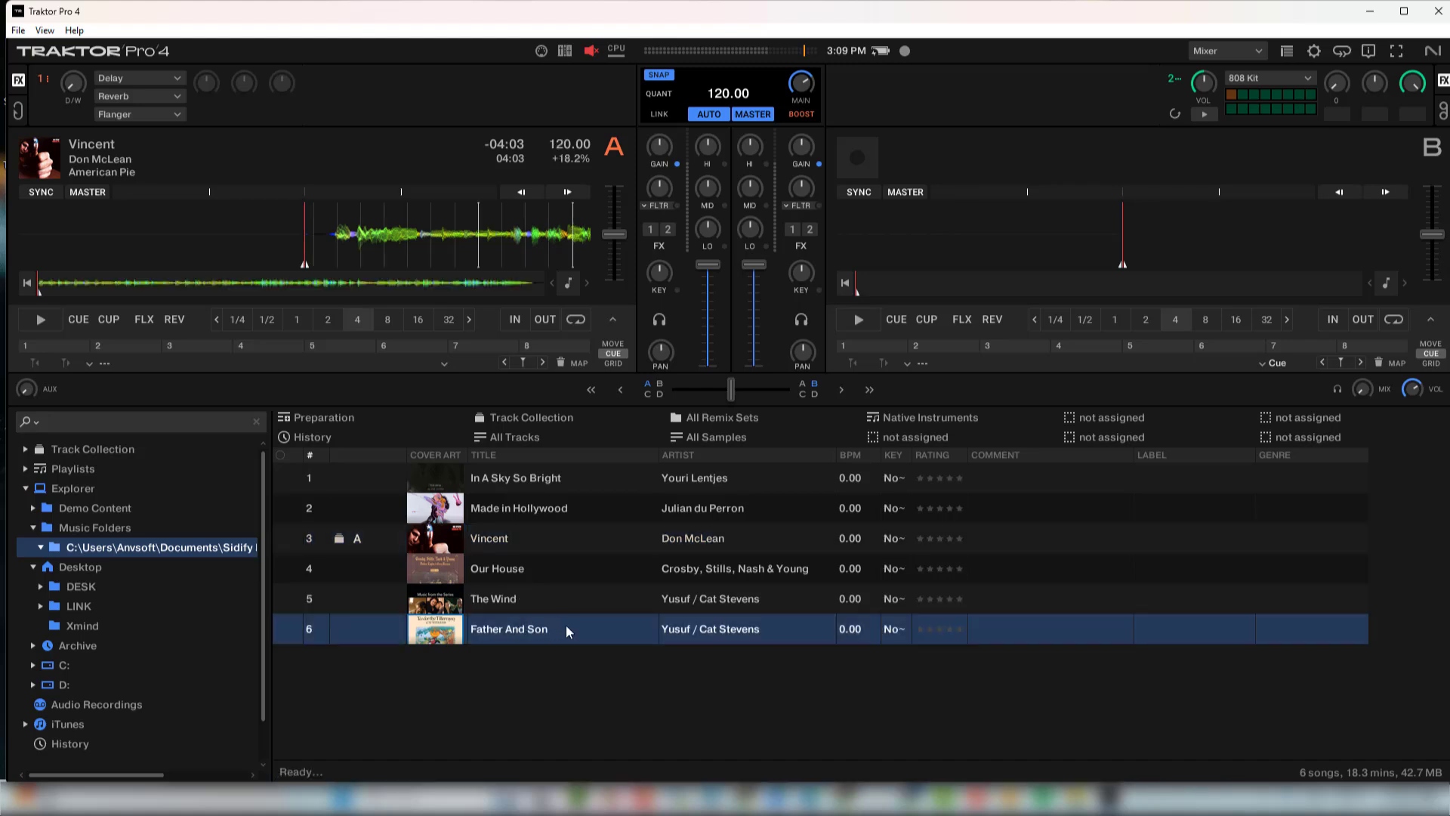
{"action": "left_click", "coordinate": [542, 568]}
{"action": "left_click", "coordinate": [549, 539]}
{"action": "left_click", "coordinate": [560, 509]}
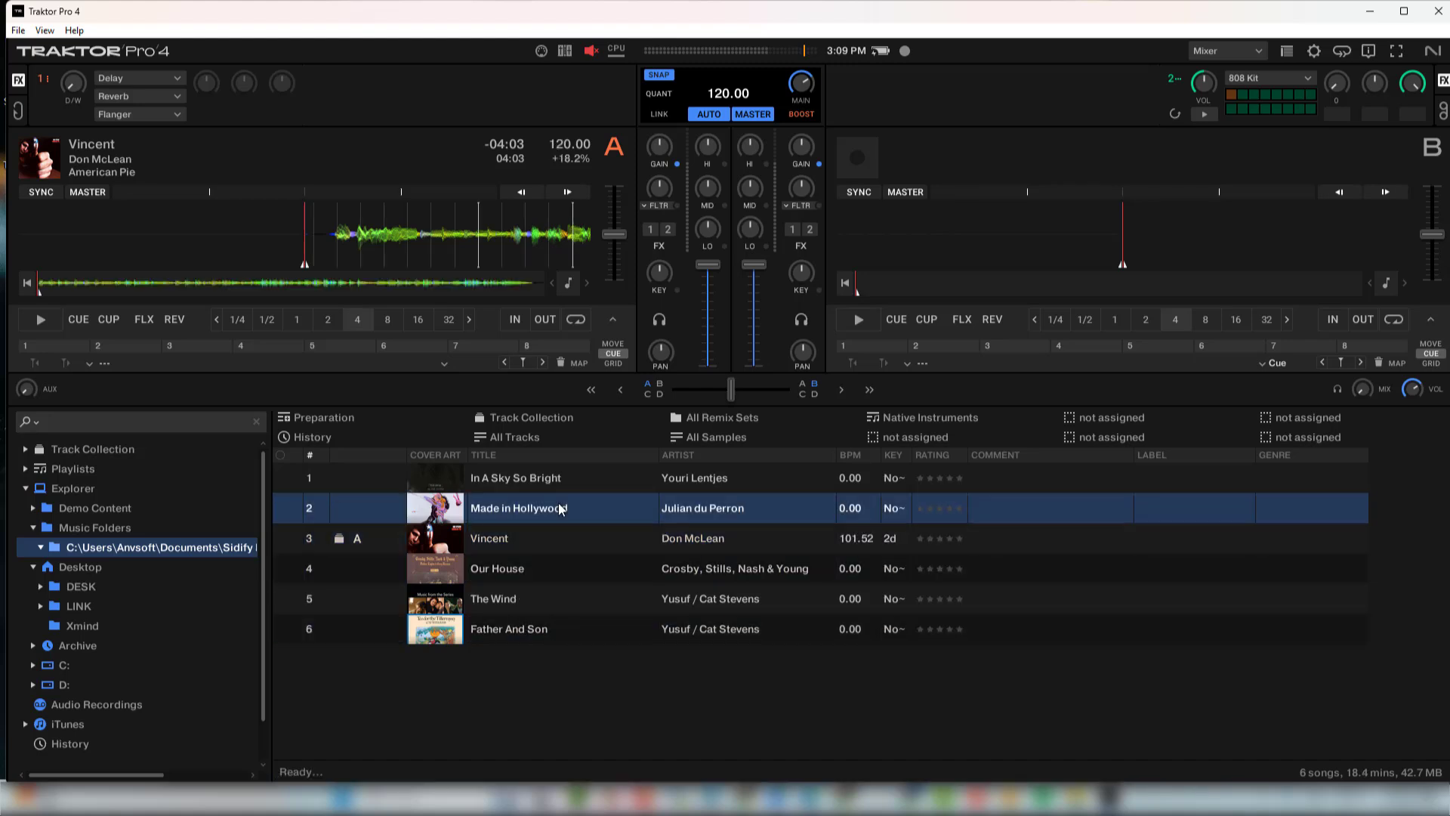
{"action": "left_click_drag", "start_coordinate": [580, 512], "coordinate": [1099, 158]}
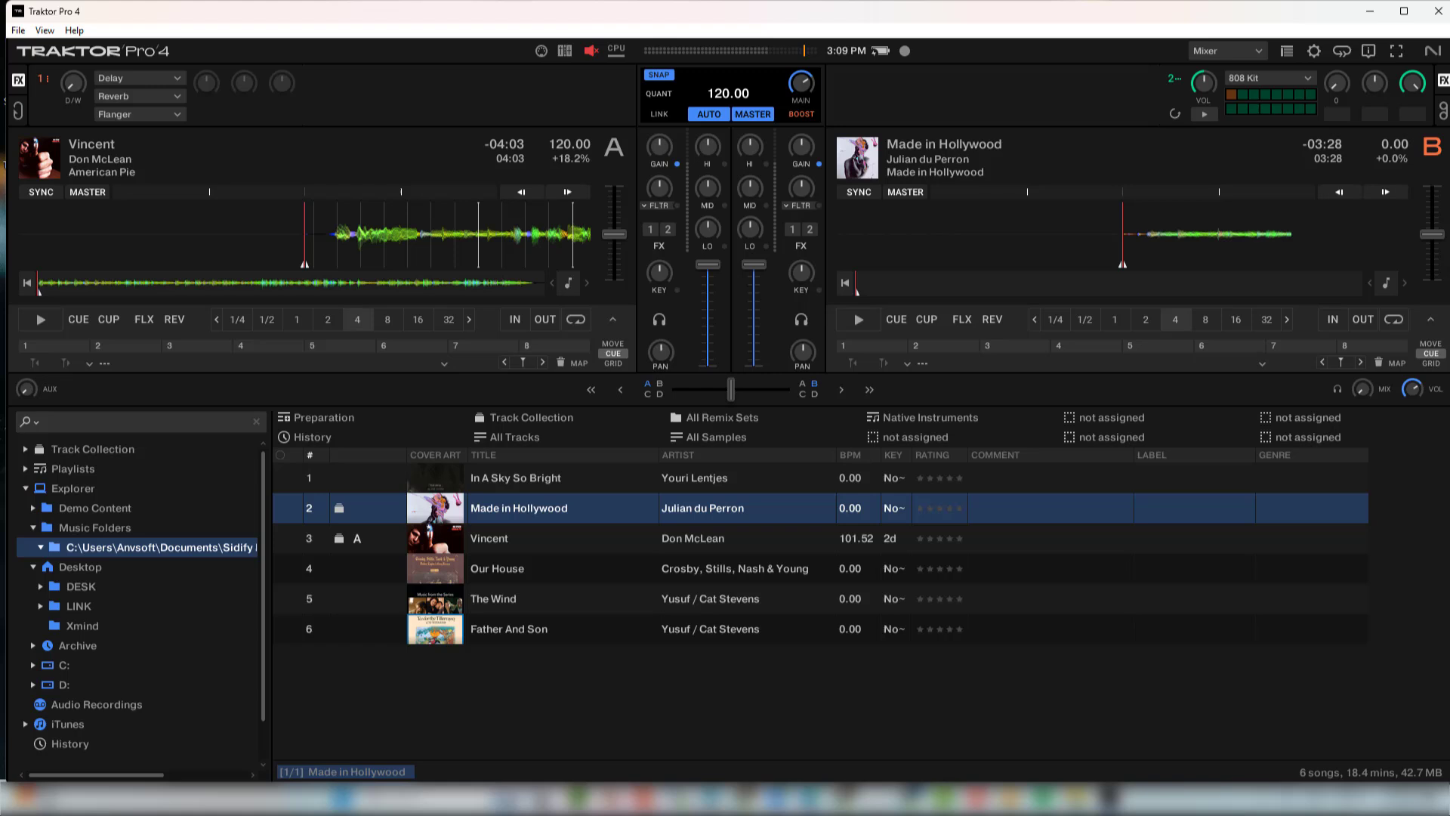